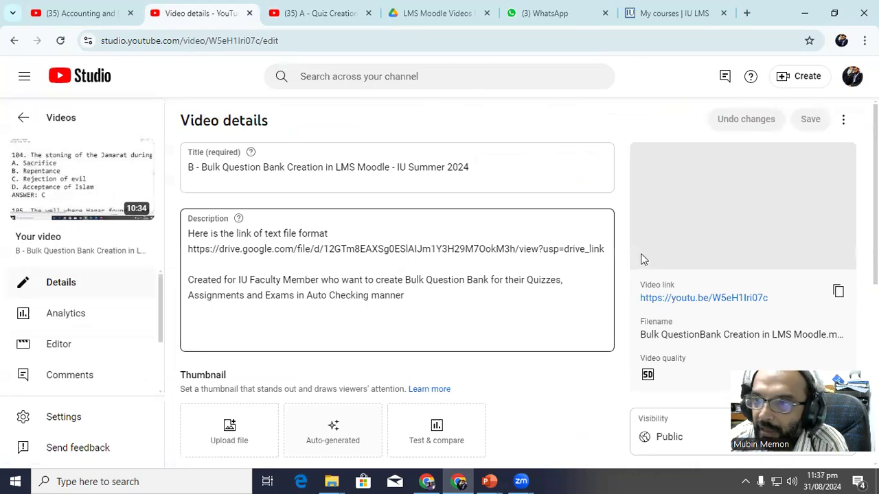
# Open the Bulk Question Bank Creation video on its YouTube page, pause it, and skip ahead to about 3:04 and 7:02.
pyautogui.click(83, 177)
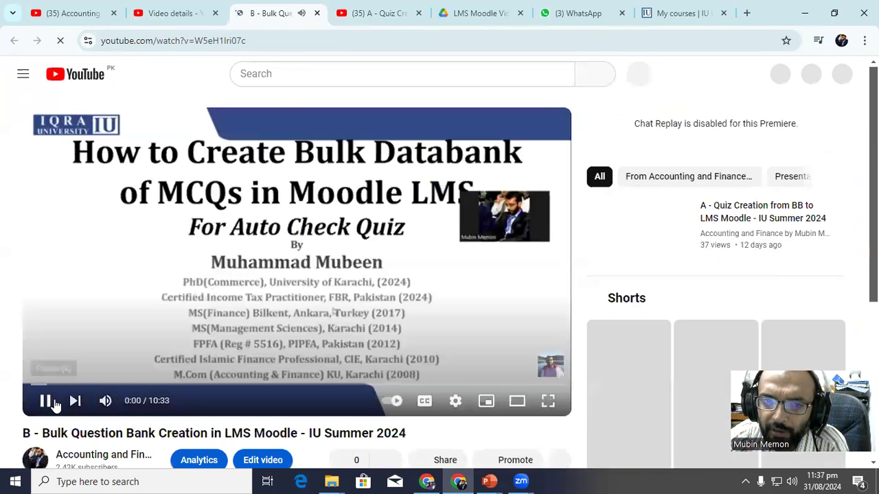
pyautogui.click(45, 401)
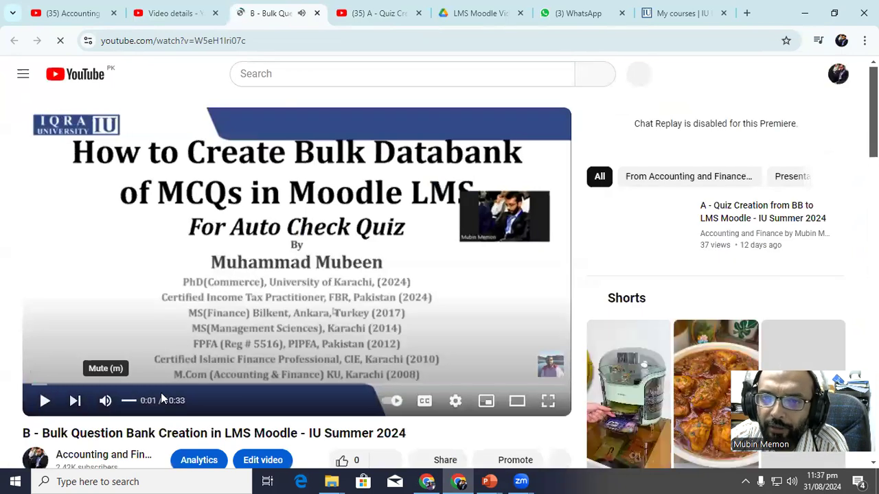
pyautogui.click(185, 386)
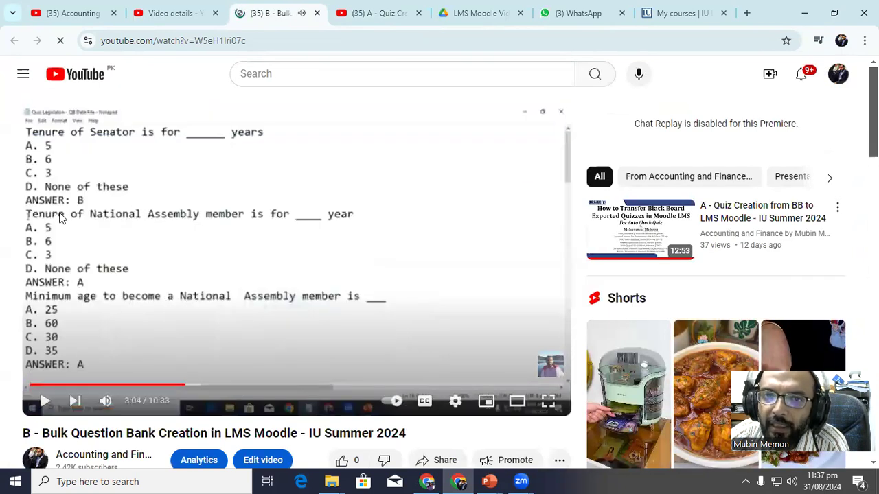
pyautogui.click(385, 386)
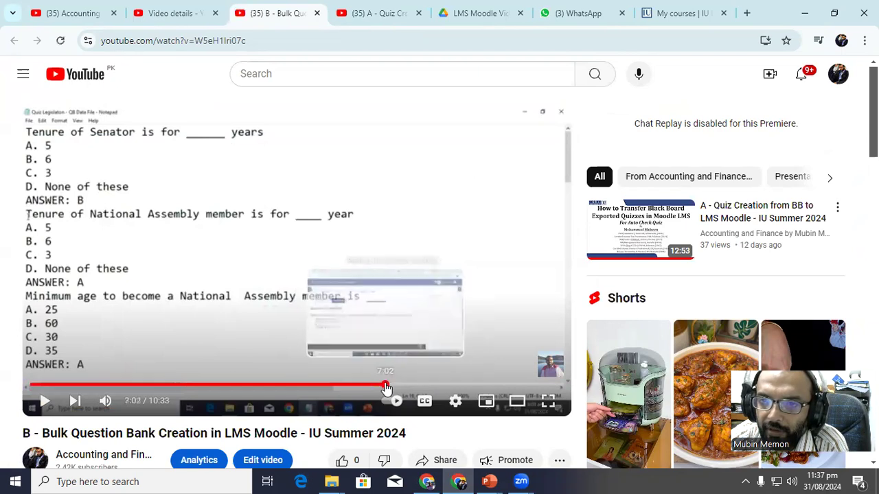
# Switch to the PowerPoint slideshow, advance to the Create Quizzes title slide, and handwrite a double-underlined "C:" beside the title.
pyautogui.hotkey('alt', 'Tab')
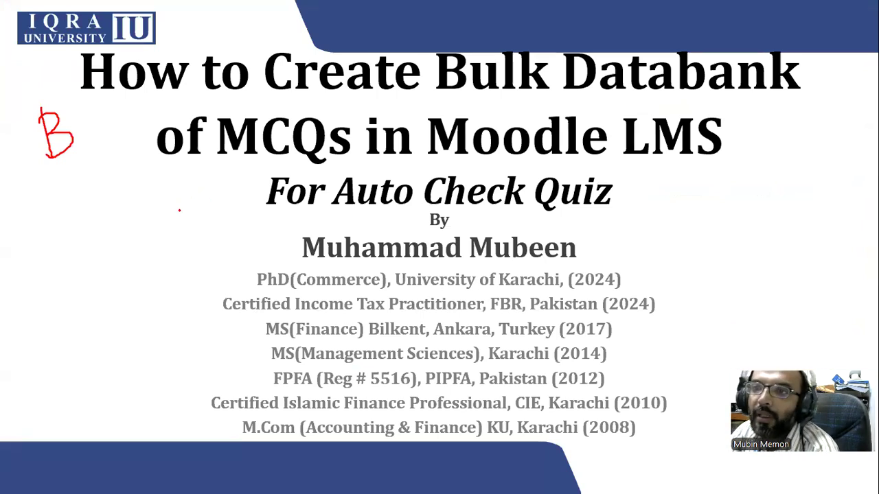
pyautogui.press('Right')
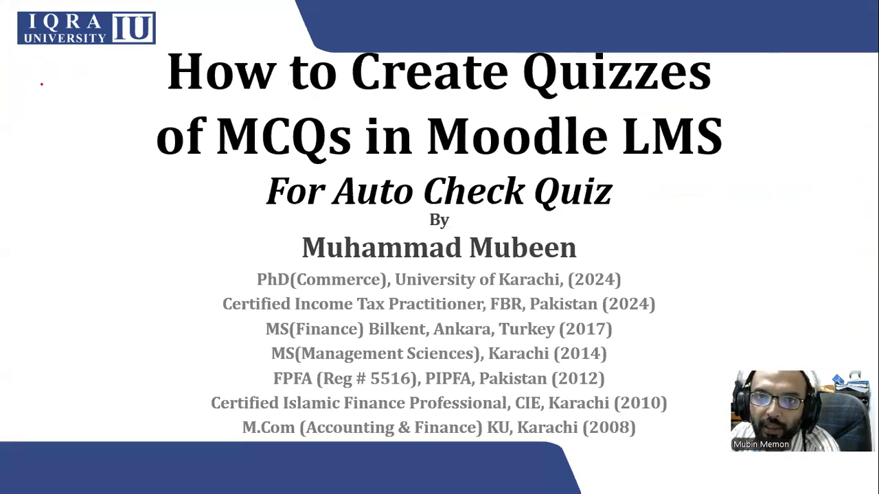
pyautogui.moveTo(34, 117); pyautogui.dragTo(69, 128)
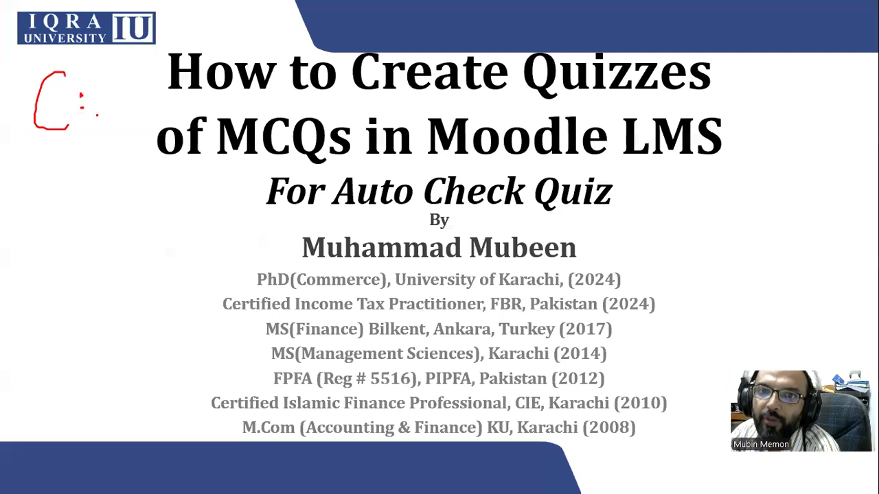
pyautogui.moveTo(38, 151); pyautogui.dragTo(130, 120)
pyautogui.moveTo(62, 147); pyautogui.dragTo(141, 117)
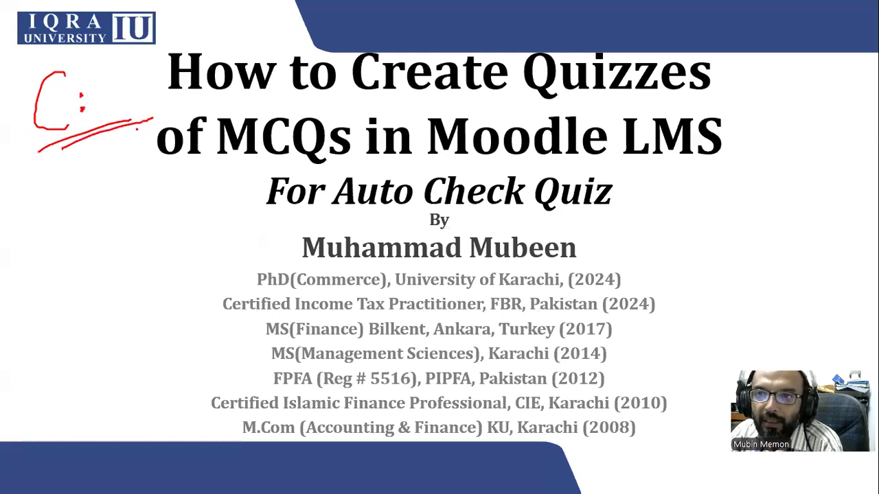
# Switch back to the LMS in Chrome and open the Research Methods and Skills course from My courses.
pyautogui.hotkey('alt', 'Tab')
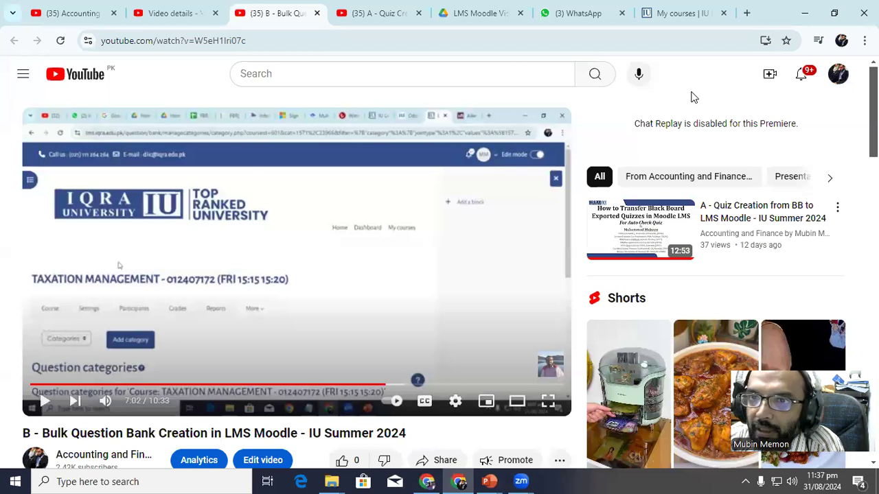
pyautogui.click(684, 13)
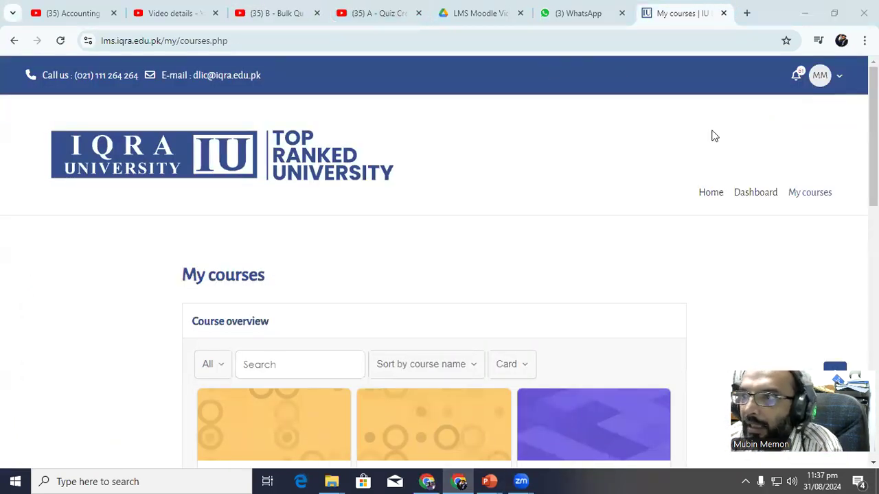
pyautogui.click(810, 191)
pyautogui.scroll(-7, 560, 115)
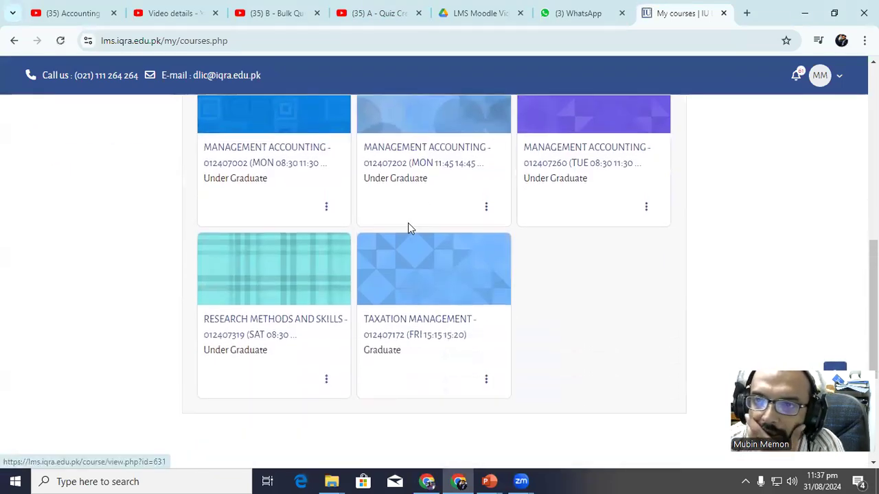
pyautogui.click(310, 322)
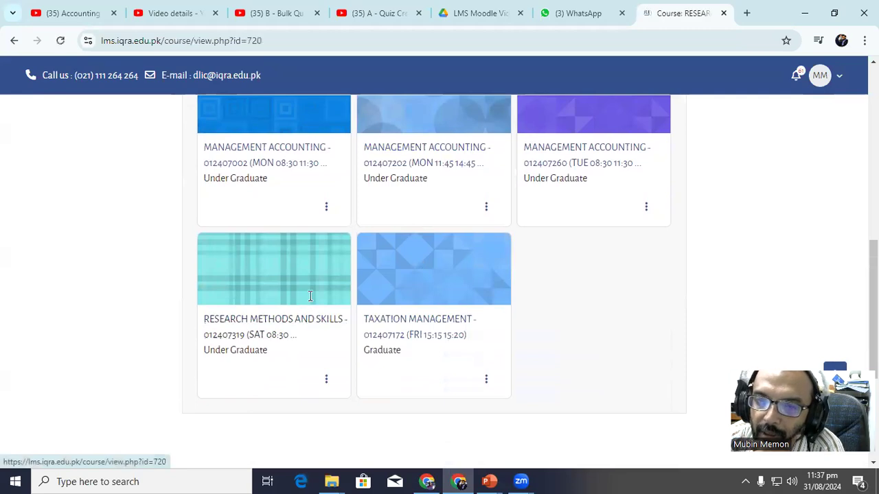
# Open the course's question bank and switch it to the Categories view.
pyautogui.scroll(-6, 304, 255)
pyautogui.scroll(7, 307, 253)
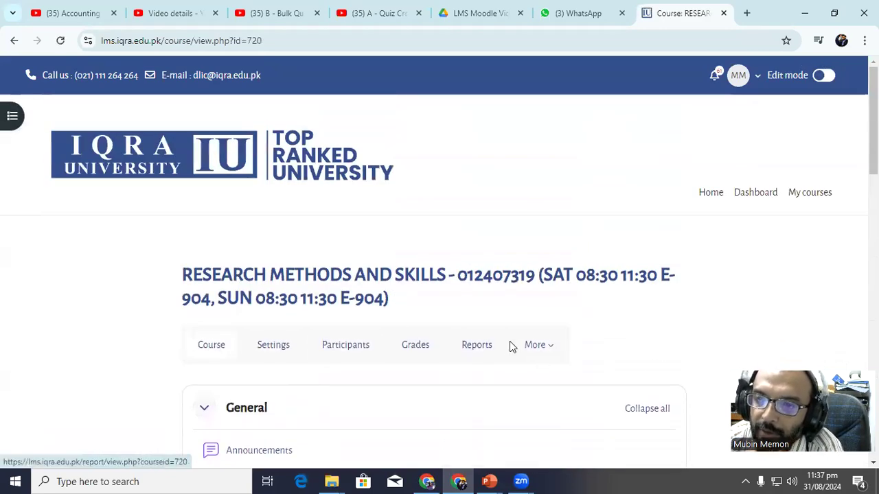
pyautogui.click(534, 347)
pyautogui.click(520, 387)
pyautogui.scroll(-4, 282, 254)
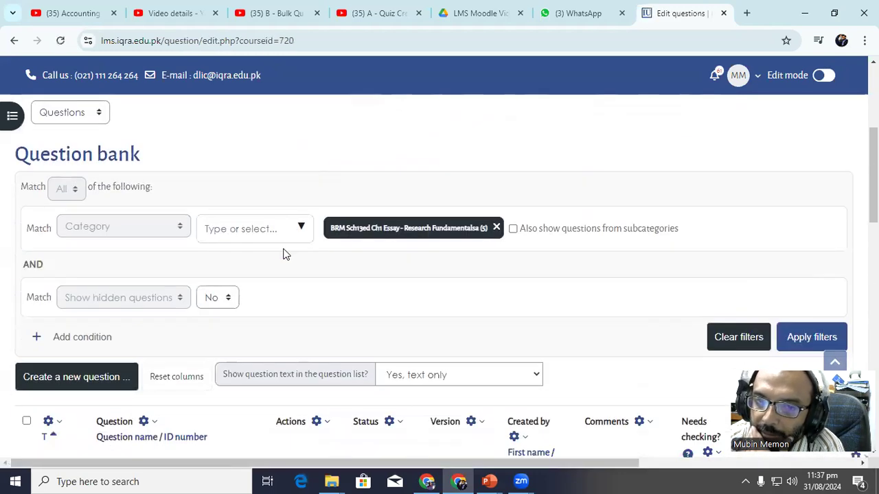
pyautogui.scroll(-4, 206, 255)
pyautogui.scroll(4, 191, 232)
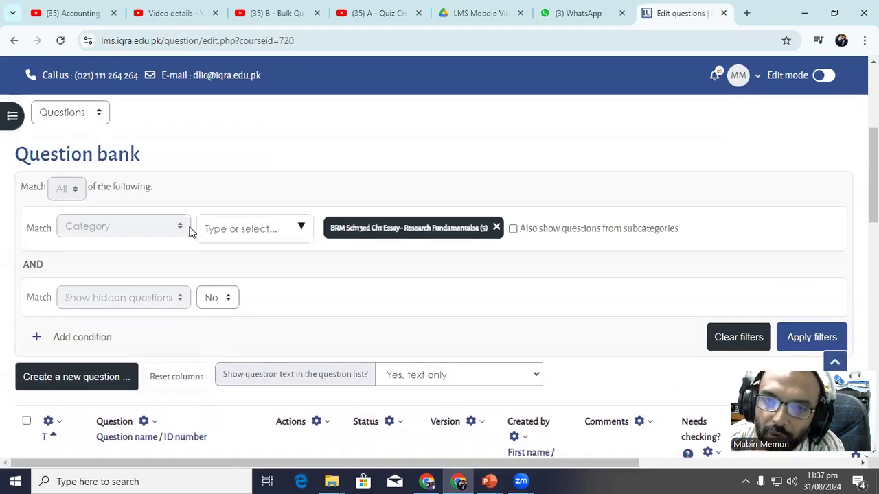
pyautogui.click(62, 115)
pyautogui.click(67, 184)
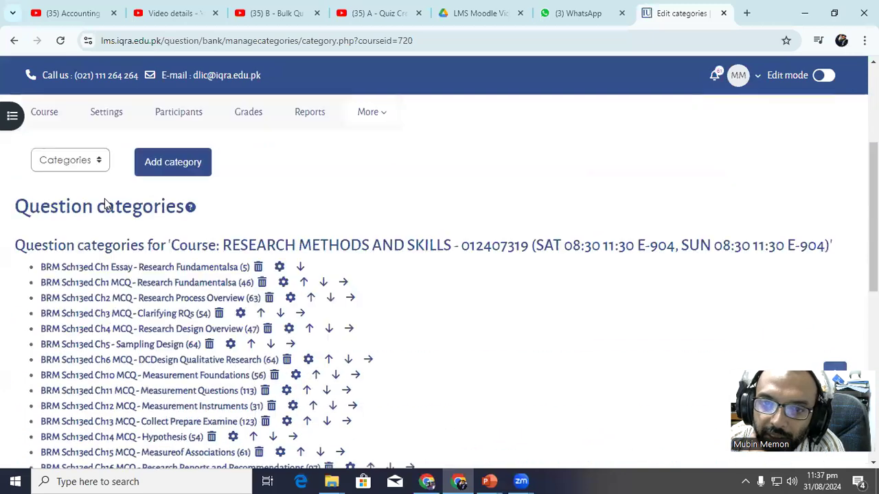
# Examine the course's question categories, from the BRM chapter banks down to the Hourly Exam Trial subcategories.
pyautogui.scroll(-4, 104, 199)
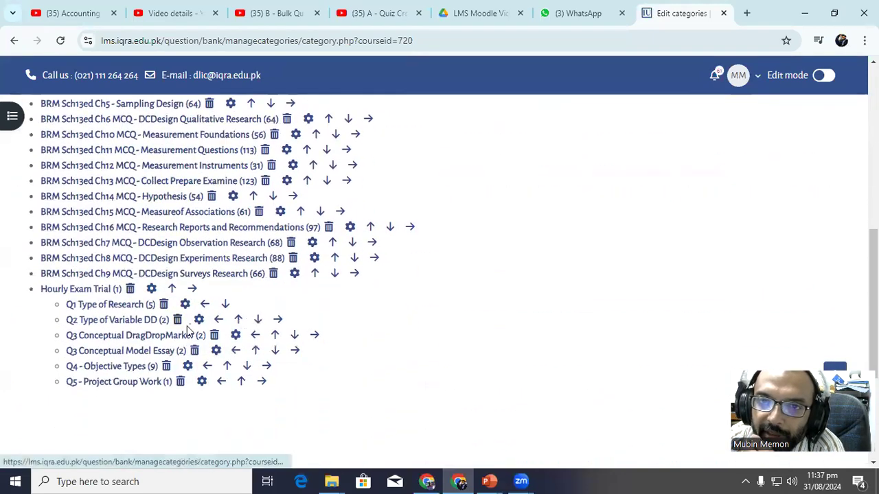
pyautogui.scroll(-2, 187, 331)
pyautogui.scroll(6, 132, 165)
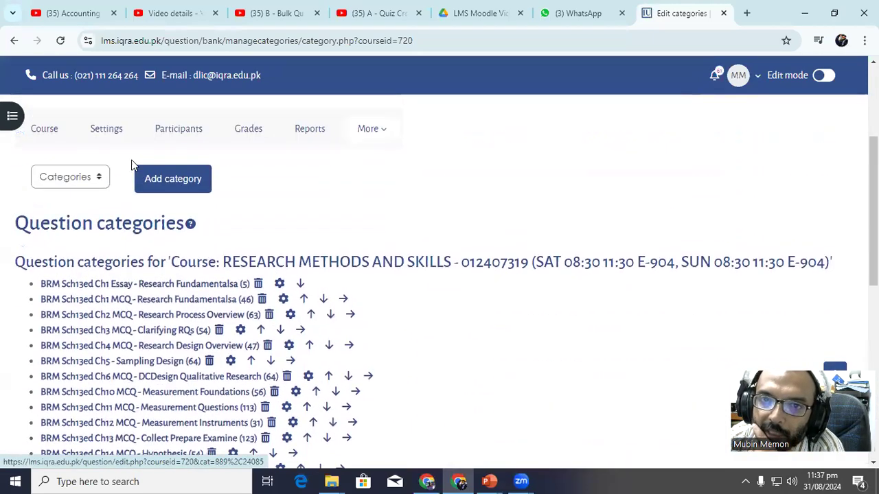
pyautogui.scroll(1, 132, 165)
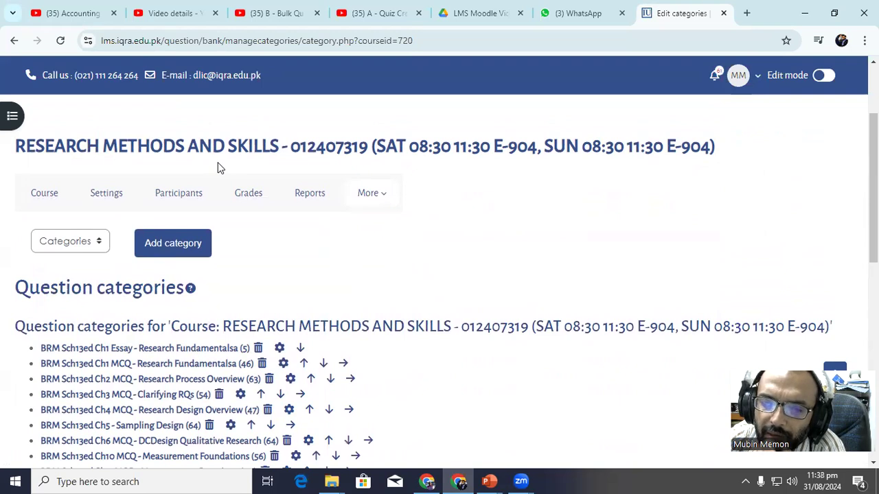
pyautogui.scroll(-1, 220, 170)
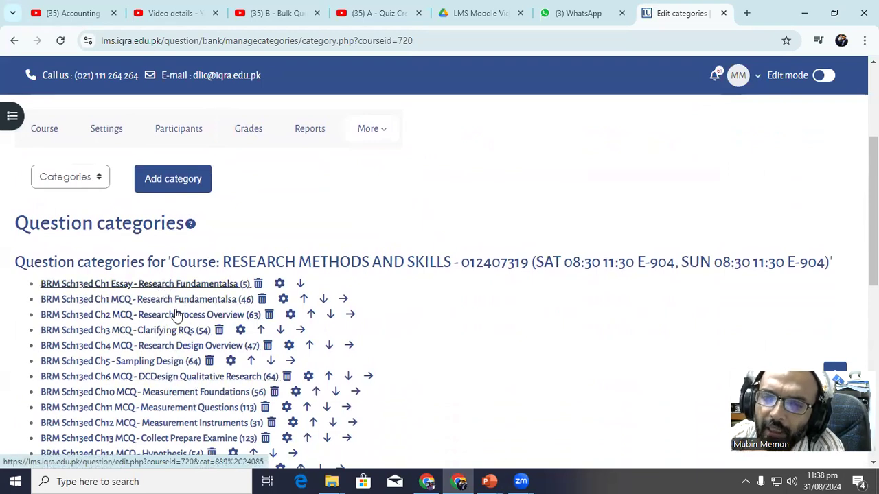
pyautogui.scroll(-3, 218, 383)
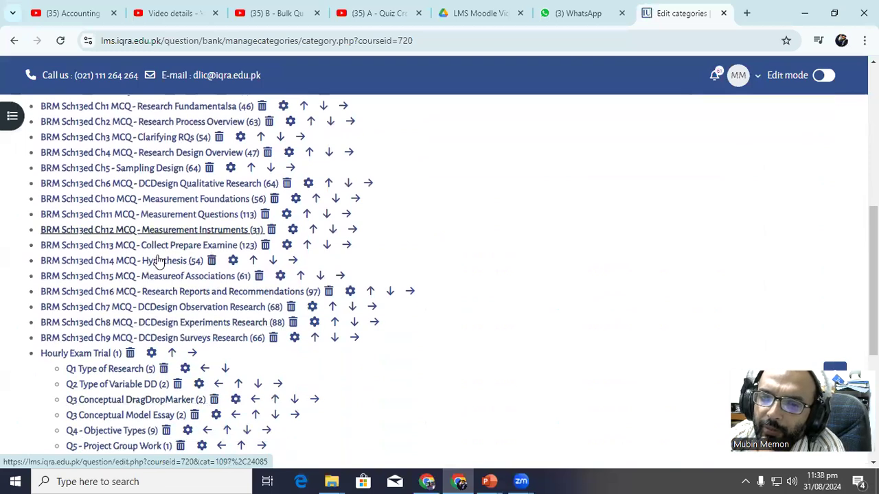
pyautogui.scroll(4, 165, 248)
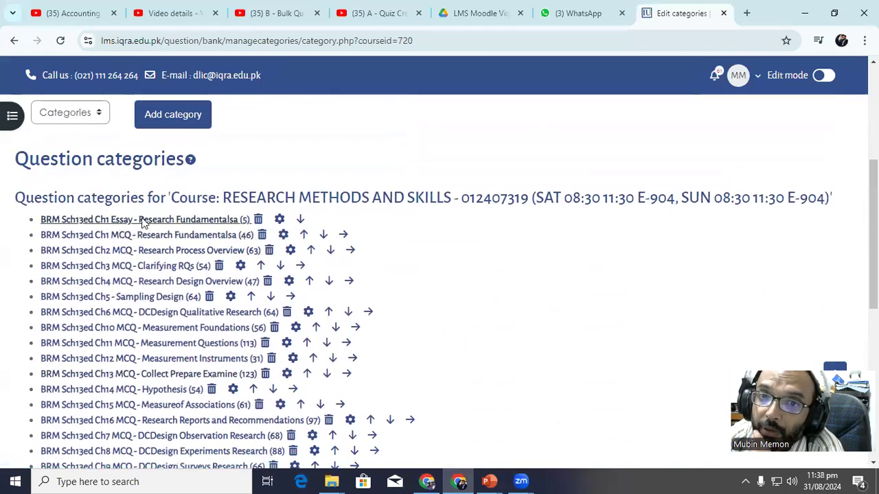
# Return to the Research Methods and Skills course page and turn on edit mode.
pyautogui.click(44, 193)
pyautogui.scroll(-7, 215, 202)
pyautogui.scroll(-4, 419, 225)
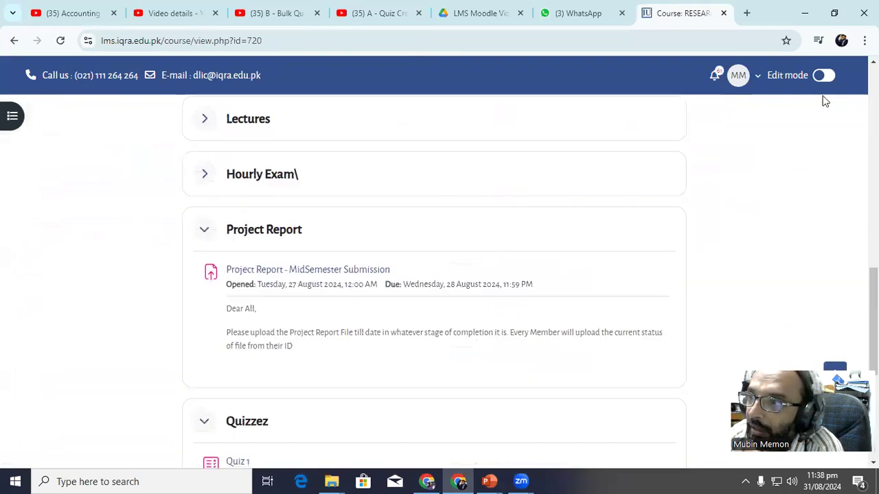
pyautogui.click(821, 74)
# Expand the Hourly Exam section to view its activities, then collapse it again.
pyautogui.scroll(-5, 366, 217)
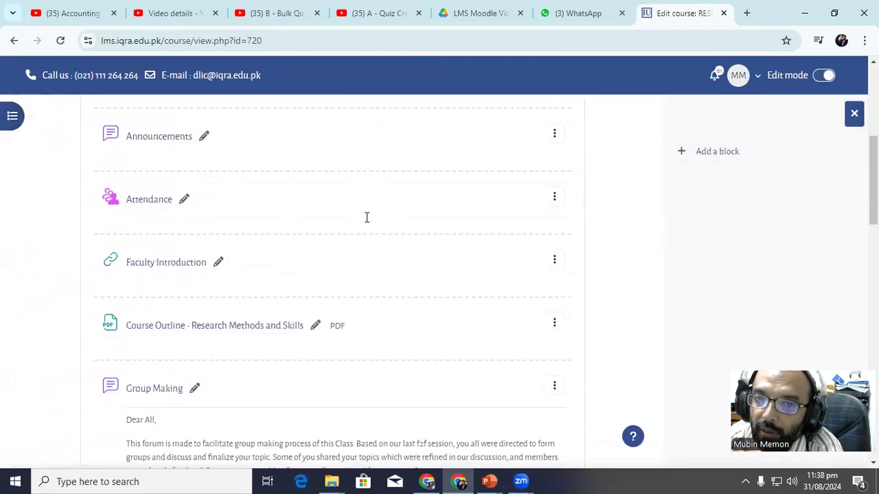
pyautogui.scroll(-10, 367, 217)
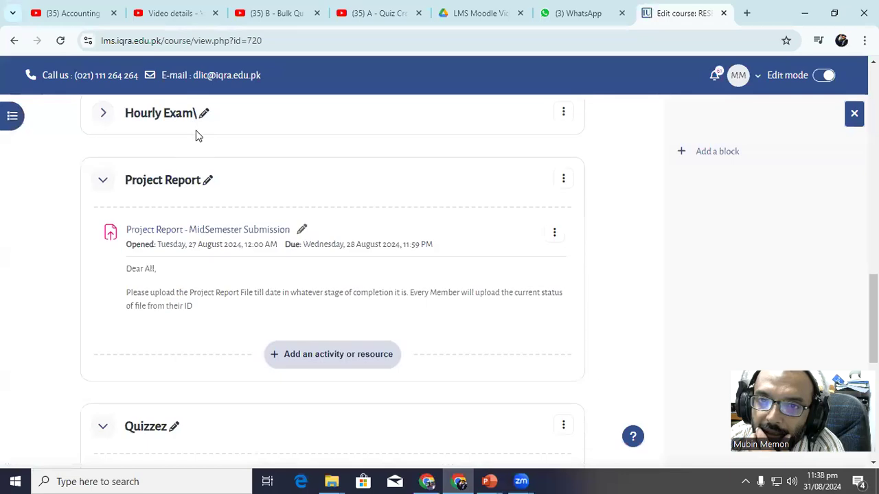
pyautogui.click(103, 113)
pyautogui.click(103, 112)
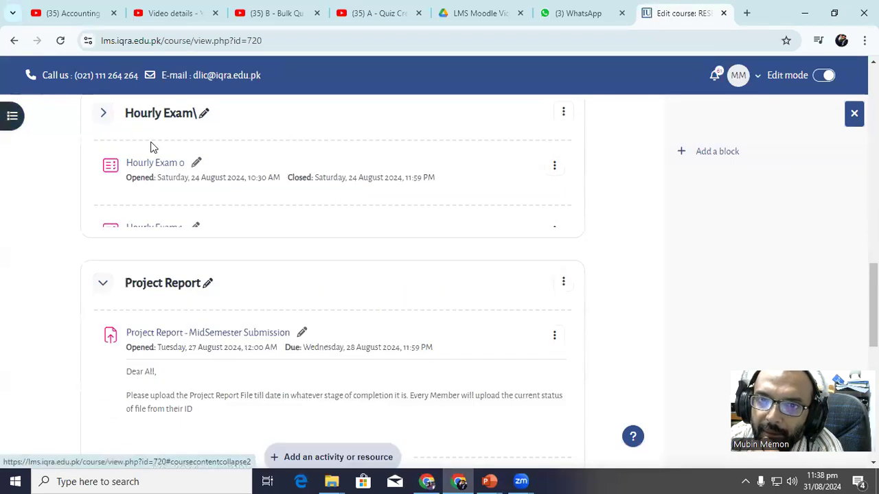
# Add a quiz activity to the Quizzez section, name it "Quizzes # 2", and enable displaying its description on the course page.
pyautogui.scroll(-1, 162, 158)
pyautogui.scroll(-3, 181, 195)
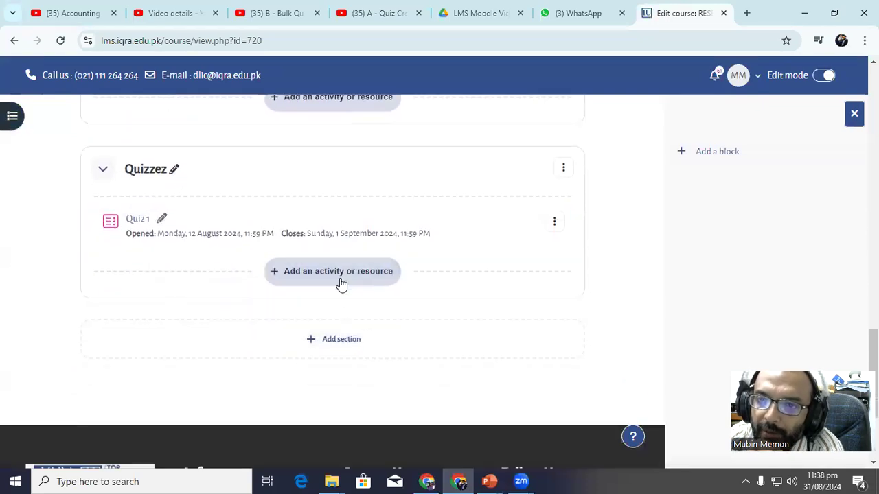
pyautogui.click(337, 276)
pyautogui.click(473, 390)
pyautogui.scroll(-3, 251, 304)
pyautogui.click(229, 230)
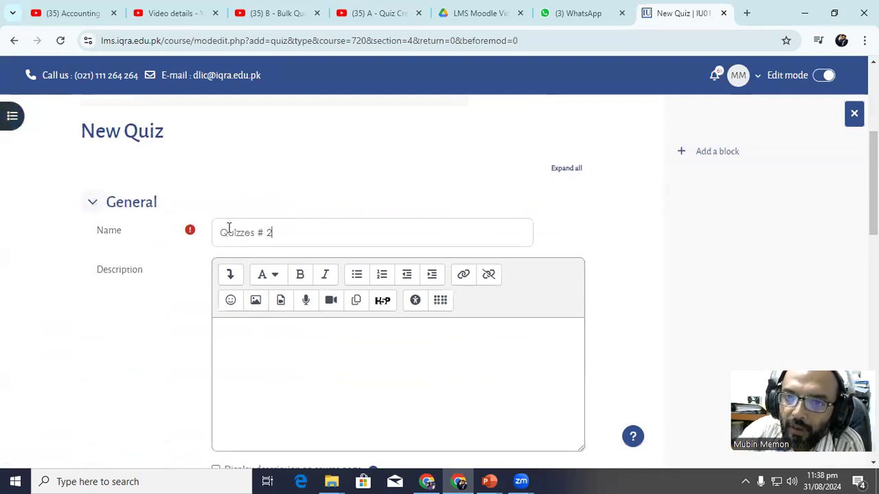
pyautogui.write('Quizzes # 2')
pyautogui.scroll(-3, 367, 216)
pyautogui.click(300, 280)
# Enable the quiz's opening time in the Timing settings and set it to 1 September 2024, 11:30.
pyautogui.scroll(-2, 284, 177)
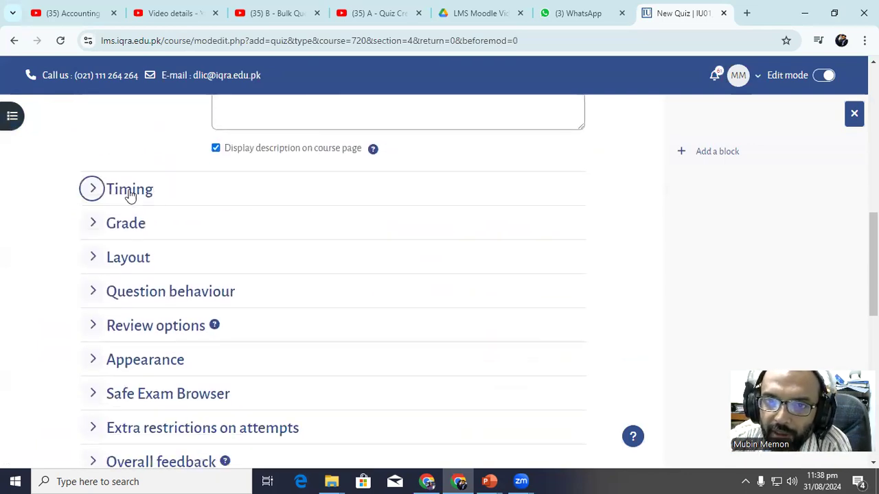
pyautogui.click(130, 192)
pyautogui.scroll(-1, 171, 171)
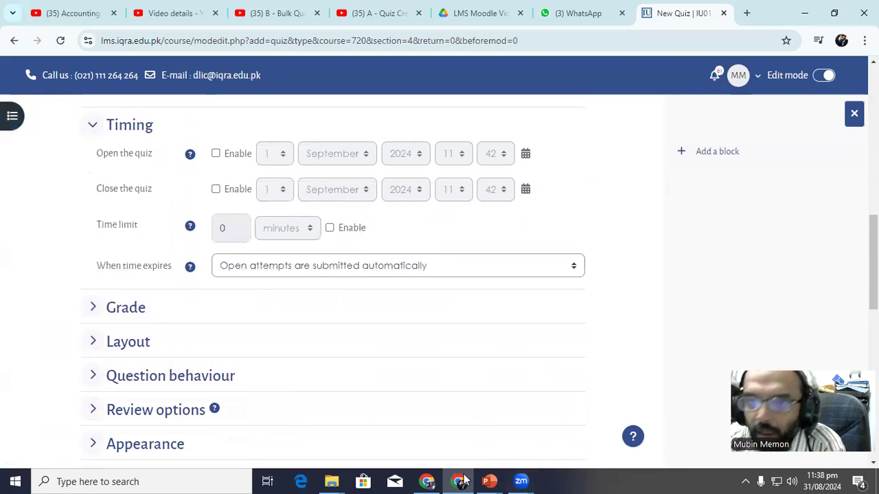
pyautogui.click(217, 154)
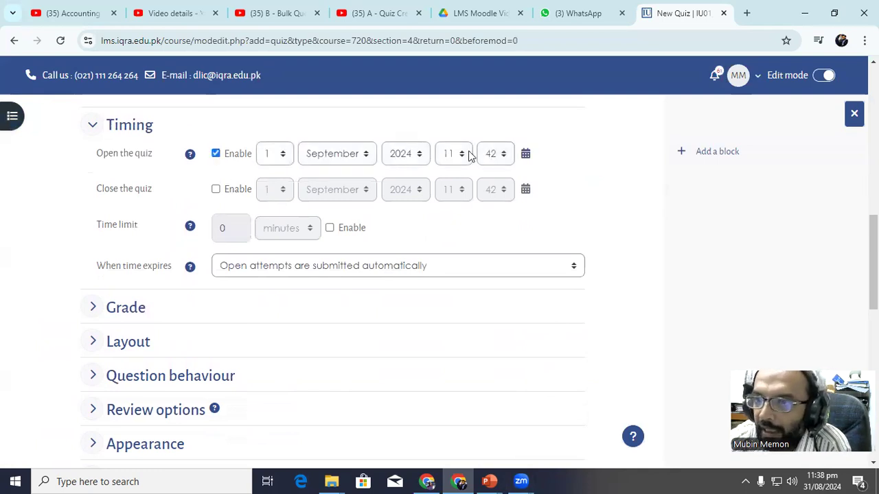
pyautogui.click(493, 157)
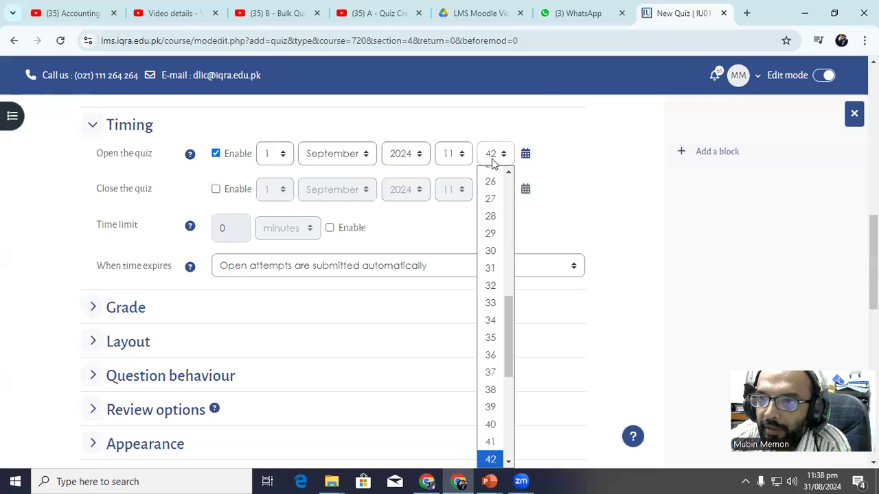
pyautogui.click(492, 260)
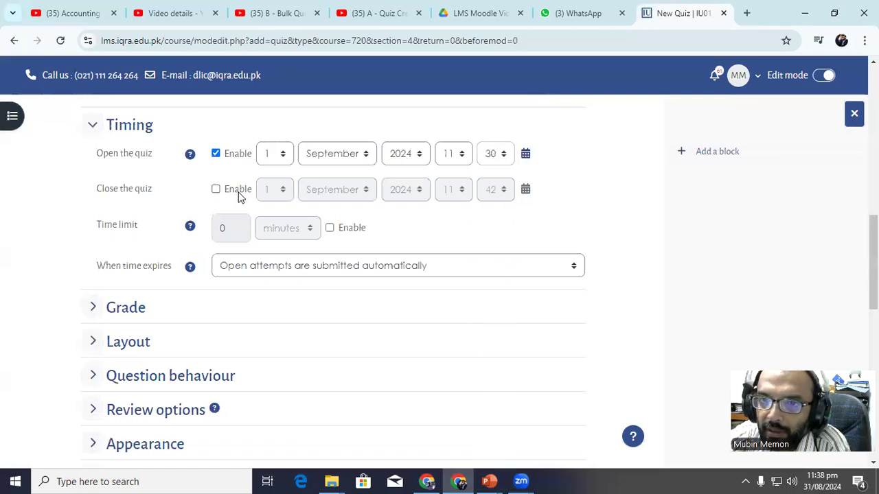
# Enable the quiz's closing time and set it to 5 September 2024, 23:59.
pyautogui.click(216, 189)
pyautogui.click(274, 190)
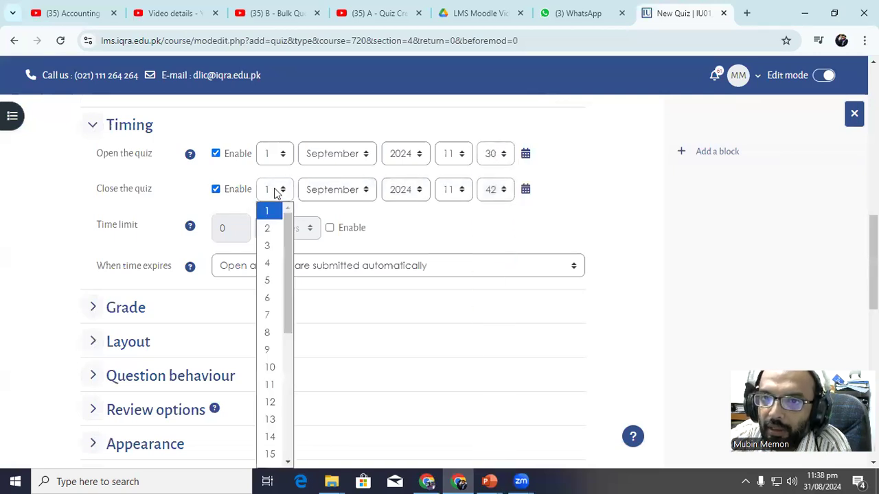
pyautogui.click(273, 280)
pyautogui.click(452, 191)
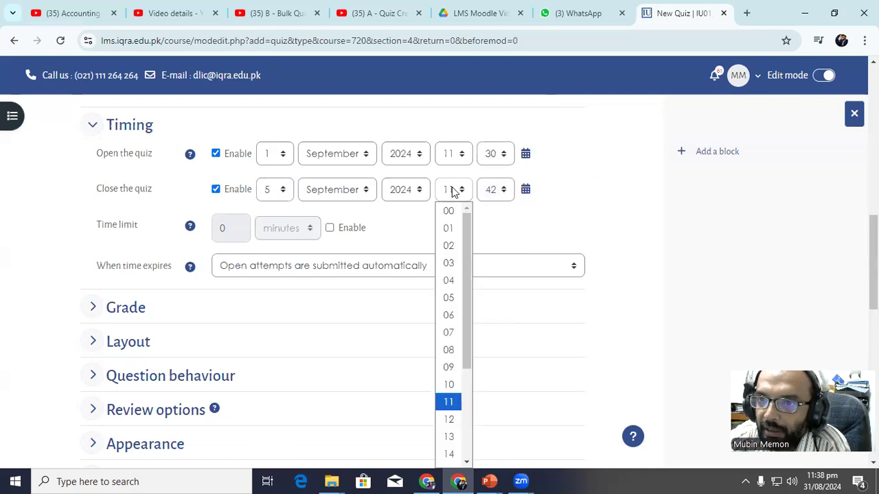
pyautogui.scroll(-3, 462, 329)
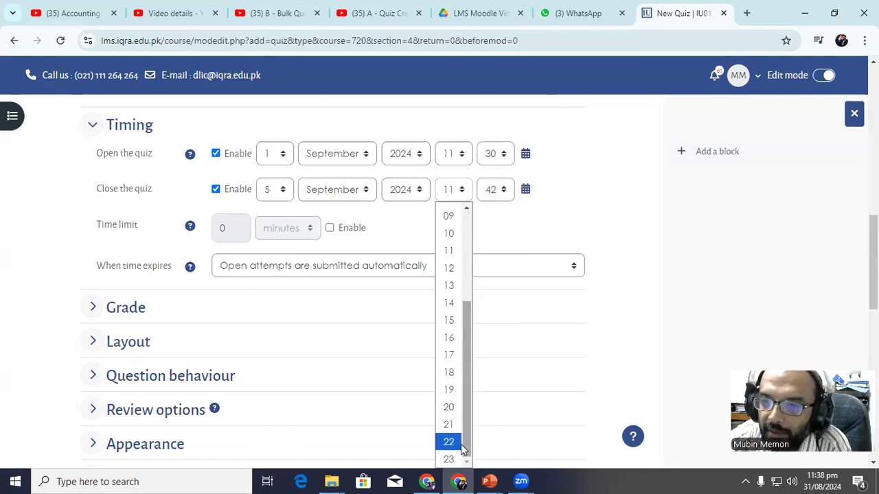
pyautogui.scroll(-3, 490, 306)
pyautogui.scroll(1, 471, 152)
pyautogui.click(464, 128)
pyautogui.scroll(-2, 472, 302)
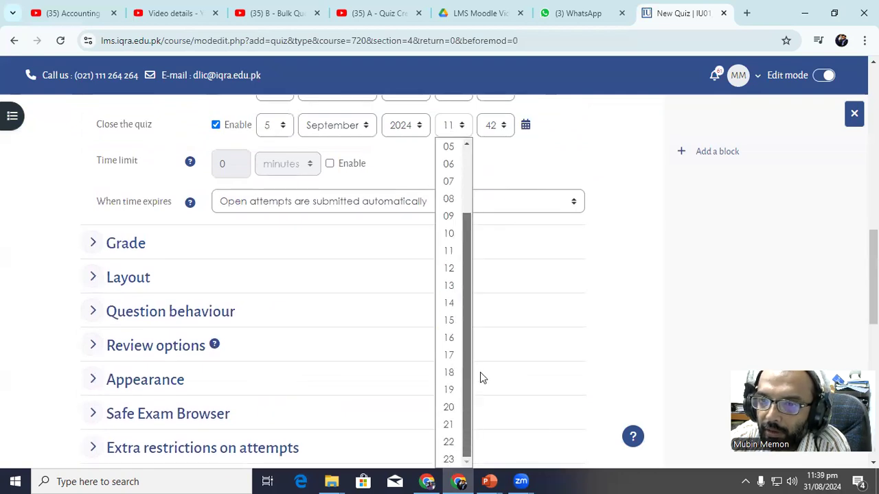
pyautogui.click(449, 458)
pyautogui.click(494, 127)
pyautogui.moveTo(506, 300); pyautogui.dragTo(520, 435)
pyautogui.click(492, 459)
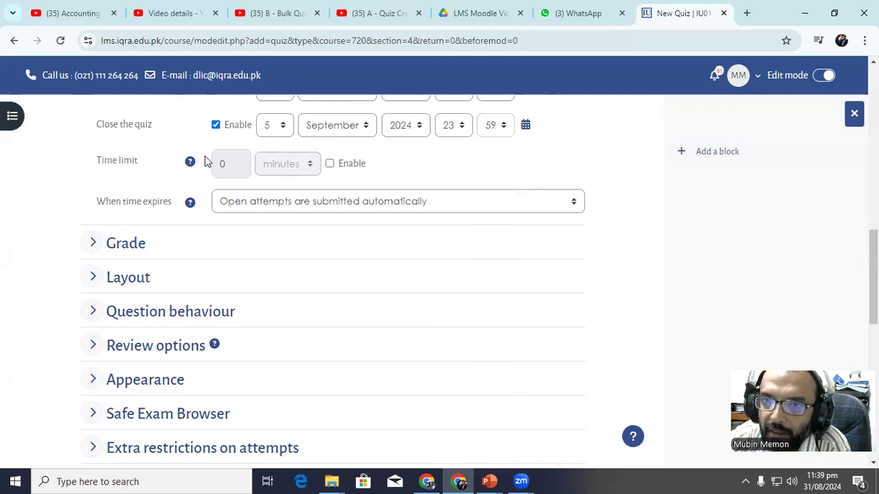
# Enable the quiz's time limit and set it to 45 minutes.
pyautogui.click(330, 164)
pyautogui.doubleClick(222, 163)
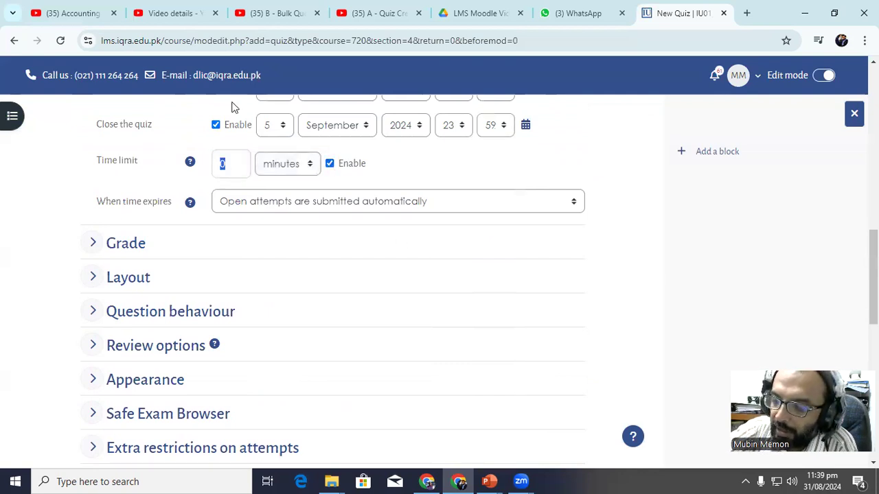
pyautogui.scroll(2, 292, 123)
pyautogui.scroll(-2, 292, 124)
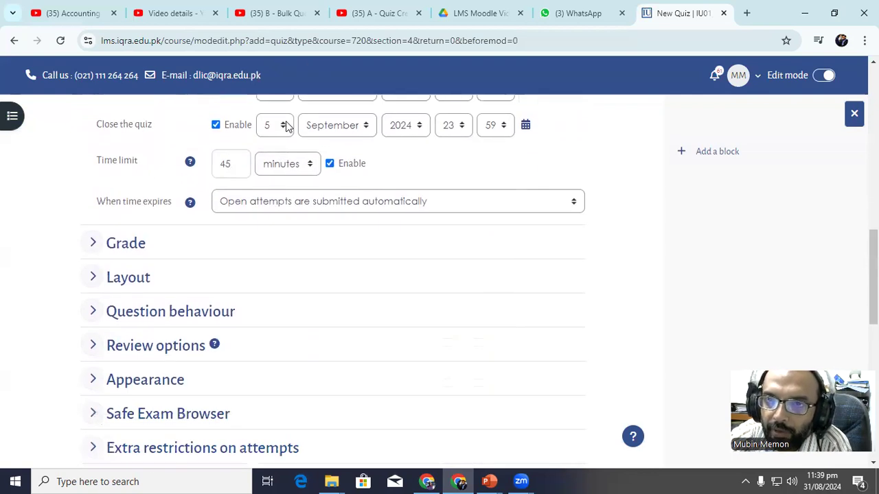
# Set the attempts allowed in the Grade settings to 5.
pyautogui.click(130, 248)
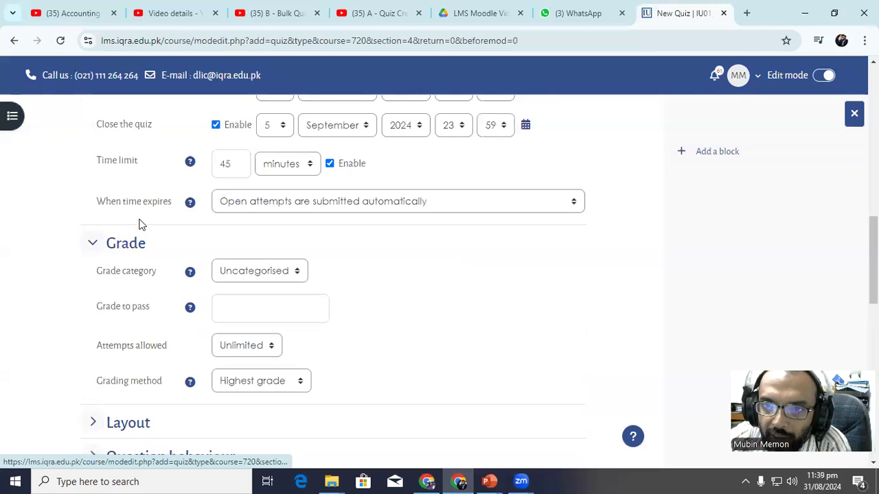
pyautogui.scroll(-1, 151, 215)
pyautogui.scroll(-1, 178, 227)
pyautogui.click(226, 219)
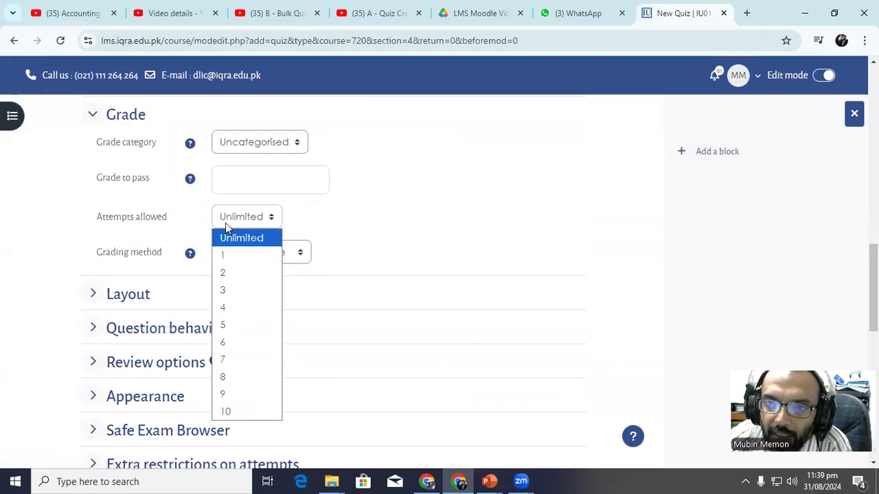
pyautogui.click(236, 291)
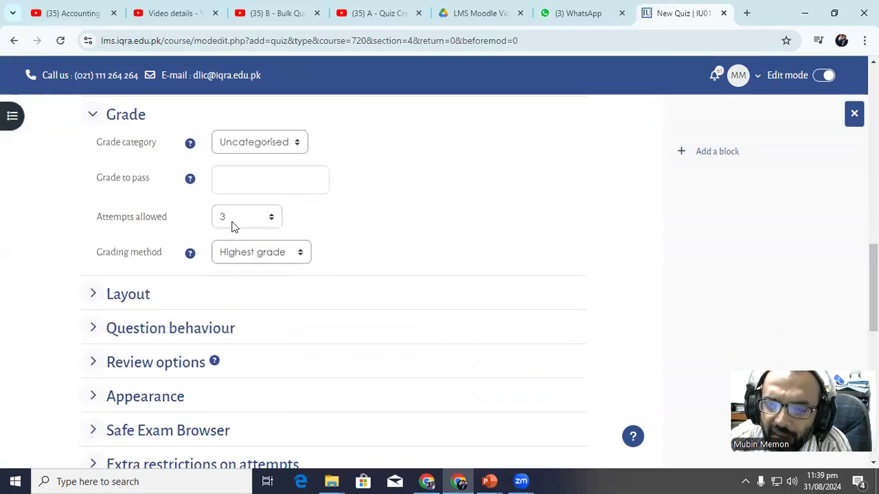
pyautogui.click(232, 227)
pyautogui.click(241, 320)
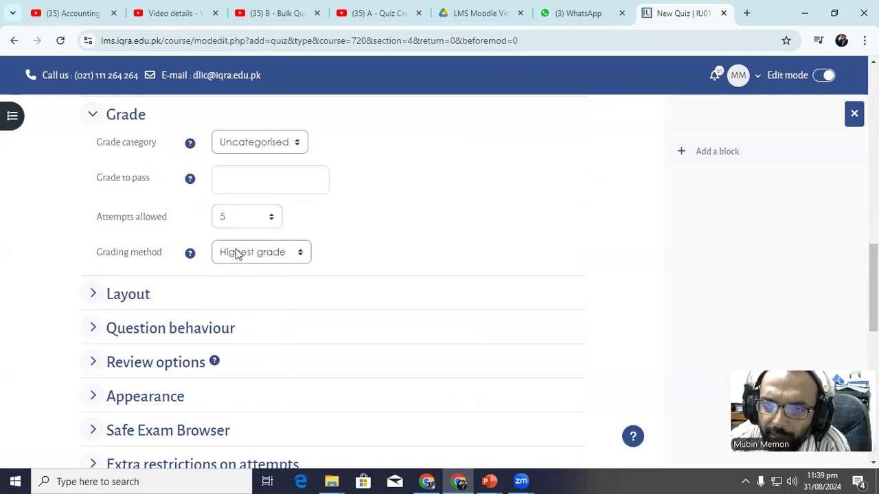
pyautogui.click(143, 297)
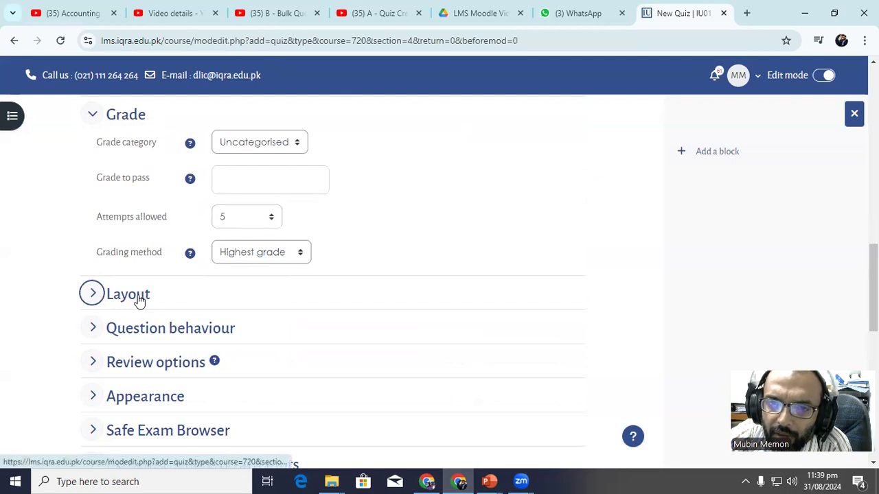
pyautogui.scroll(-1, 144, 297)
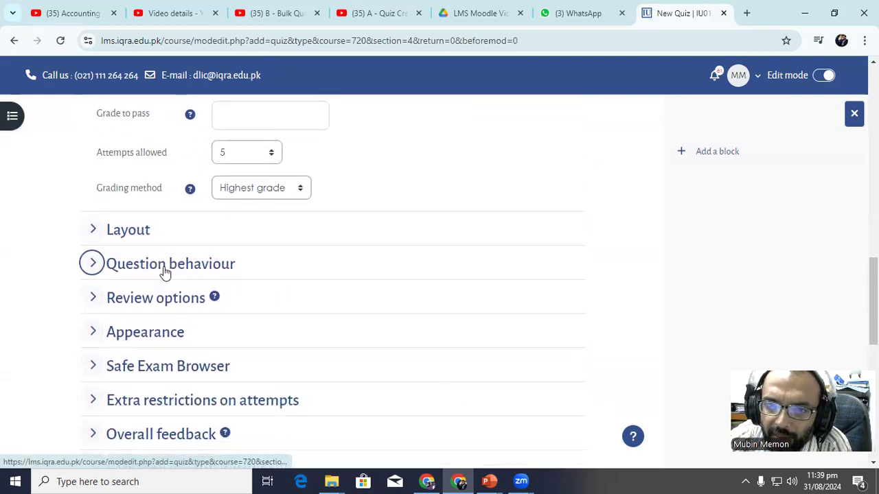
pyautogui.click(168, 270)
pyautogui.click(169, 268)
# In Review options, turn off Whether correct, Specific feedback, General feedback, Right answer and Overall feedback for the period immediately after the attempt.
pyautogui.click(167, 306)
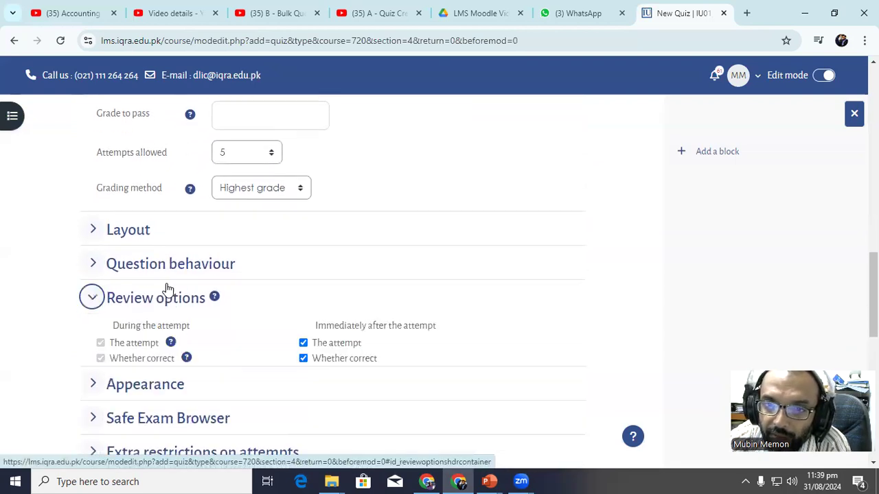
pyautogui.scroll(-3, 206, 274)
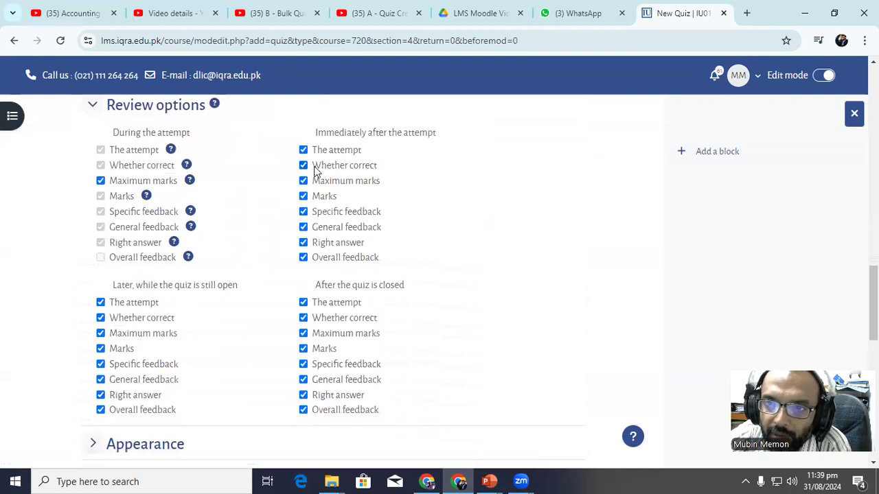
pyautogui.click(318, 227)
pyautogui.click(324, 212)
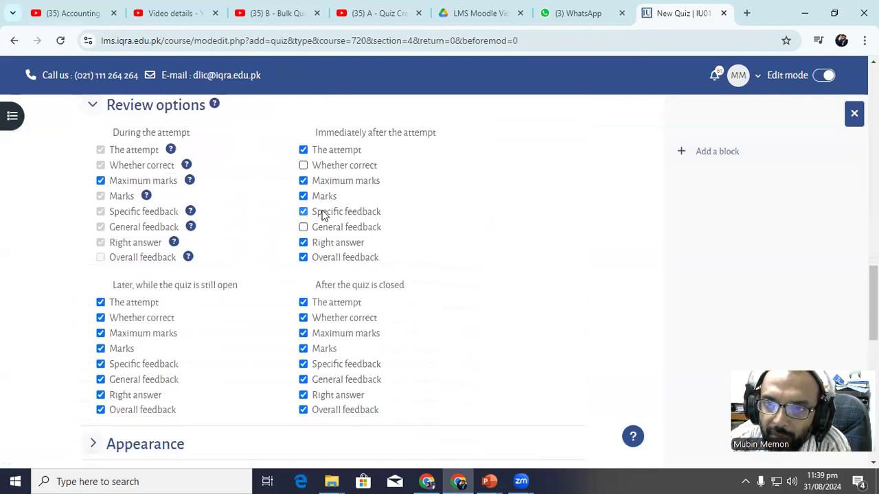
pyautogui.click(319, 244)
pyautogui.click(323, 258)
# Turn off Whether correct, Specific feedback, General feedback, Right answer and Overall feedback for review while the quiz is still open.
pyautogui.scroll(-2, 137, 219)
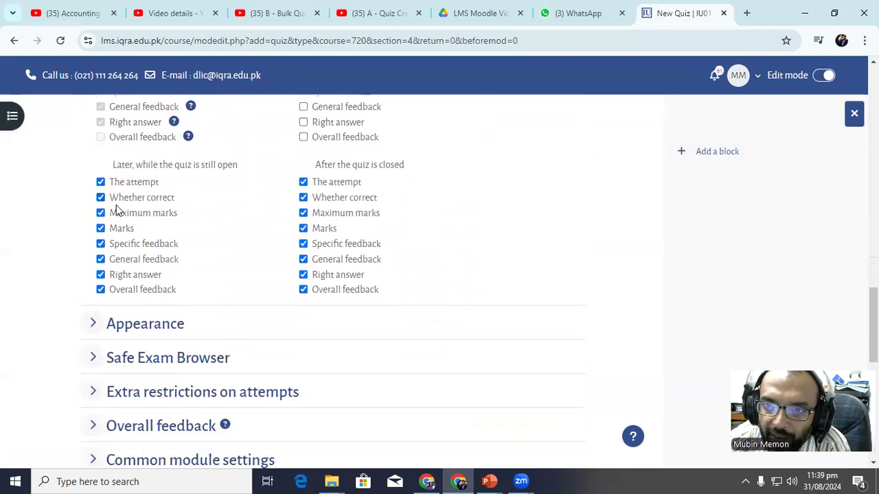
pyautogui.click(132, 205)
pyautogui.click(132, 206)
pyautogui.click(137, 192)
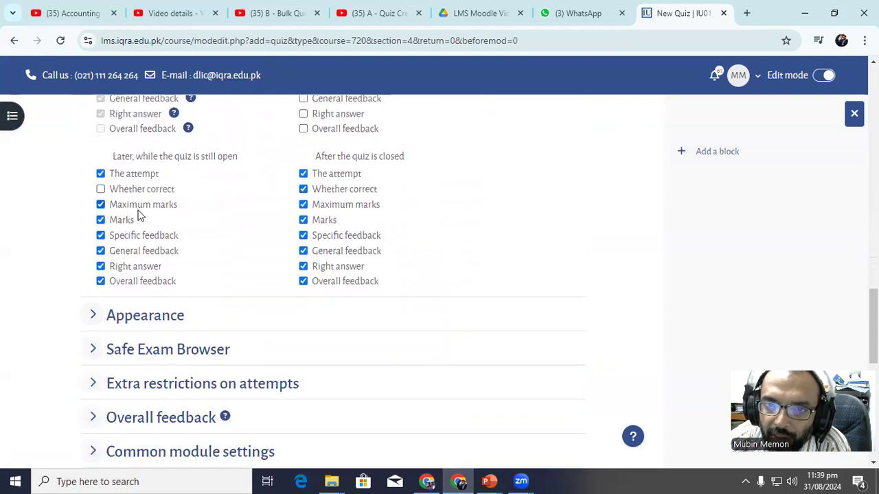
pyautogui.click(137, 237)
pyautogui.click(134, 268)
pyautogui.click(136, 282)
pyautogui.click(142, 253)
# Turn off Whether correct, Specific feedback, General feedback, Right answer and Overall feedback for review after the quiz is closed.
pyautogui.click(315, 192)
pyautogui.click(333, 236)
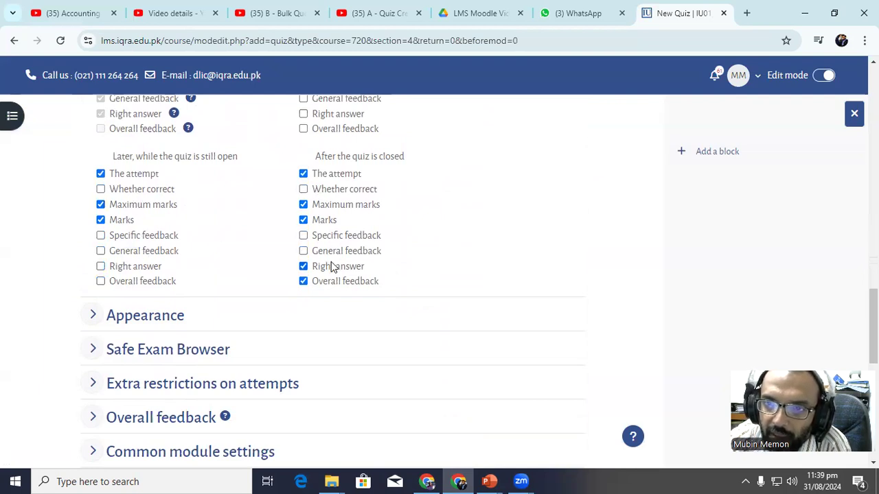
pyautogui.click(330, 284)
# Enable the content change notification, save and display the quiz, and continue past the grade recalculation.
pyautogui.scroll(-2, 308, 227)
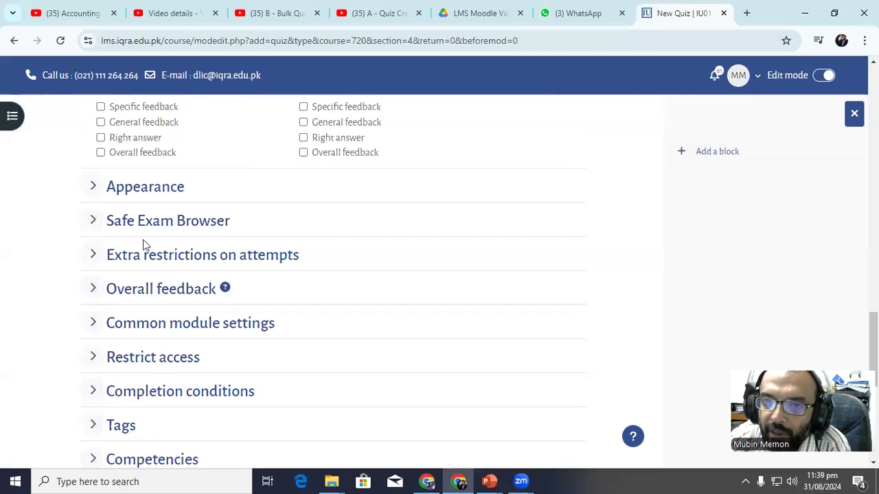
pyautogui.scroll(-3, 146, 237)
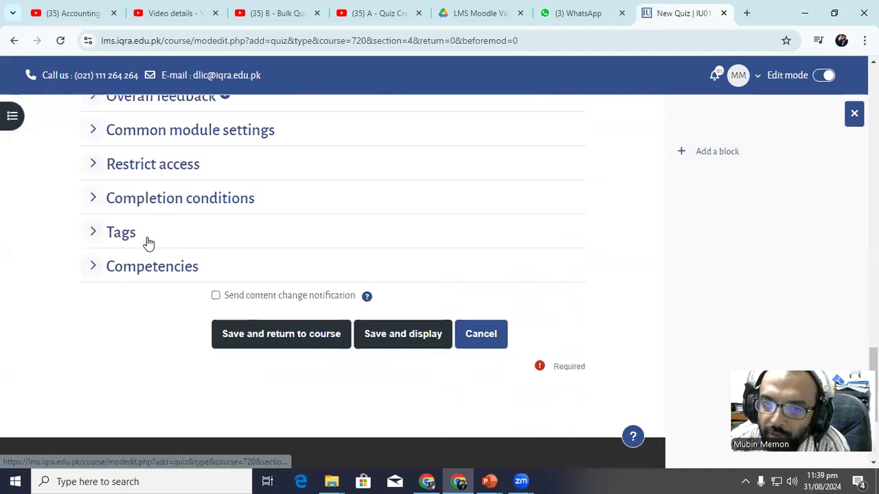
pyautogui.click(278, 298)
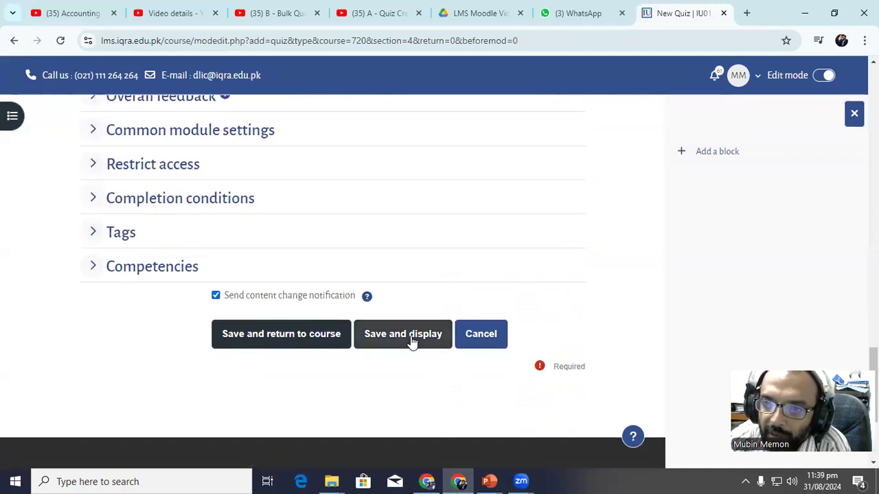
pyautogui.click(413, 341)
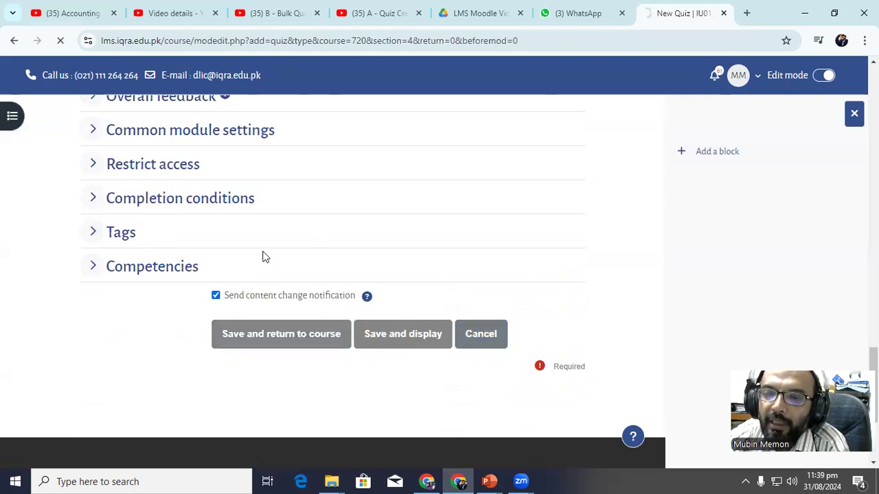
pyautogui.scroll(-3, 266, 256)
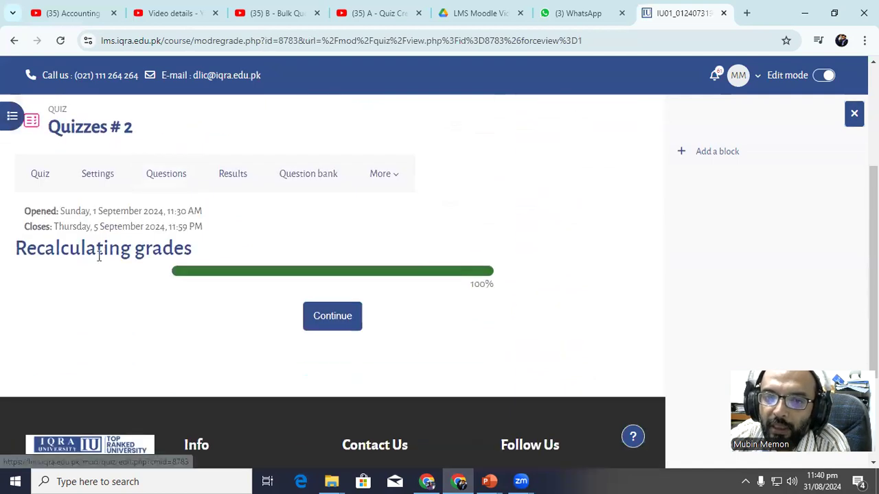
pyautogui.click(347, 324)
# Open the quiz's question bank and look through its list of question categories.
pyautogui.scroll(-4, 161, 288)
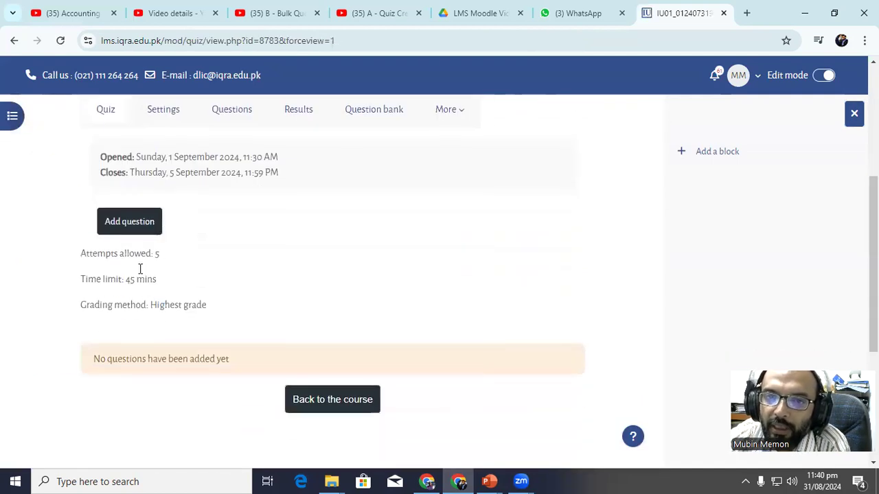
pyautogui.click(130, 229)
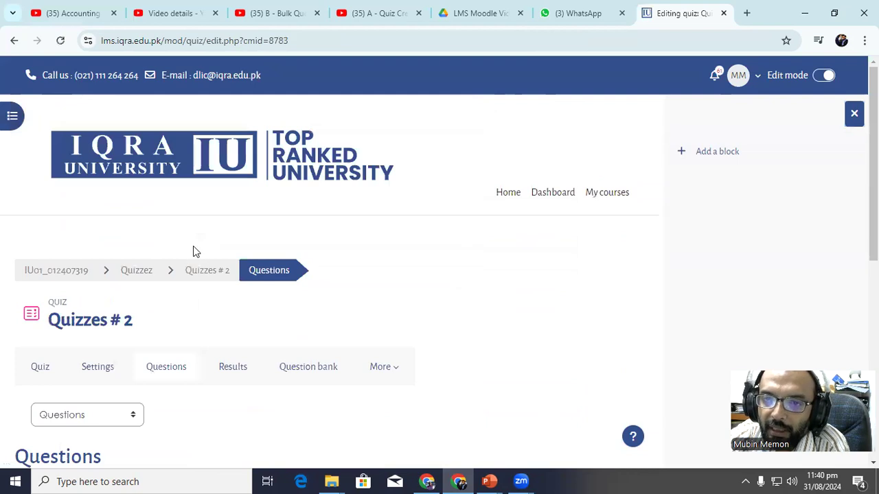
pyautogui.click(308, 374)
pyautogui.scroll(-3, 206, 315)
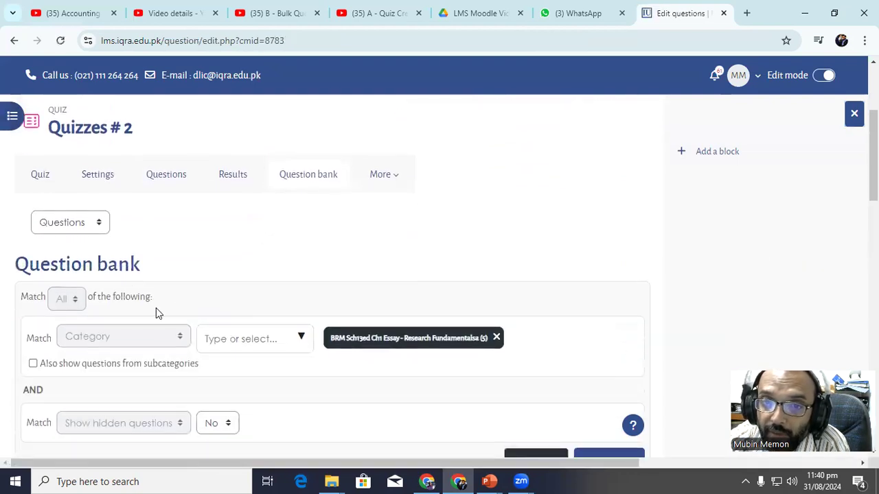
pyautogui.click(76, 223)
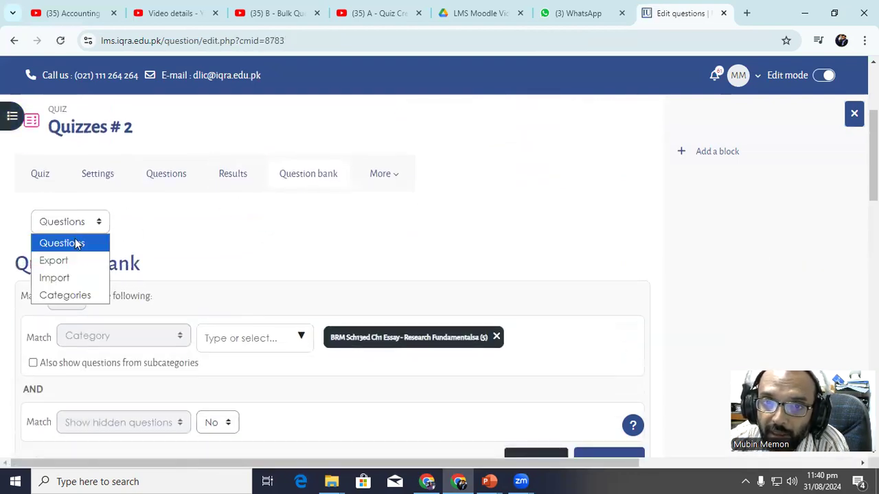
pyautogui.click(64, 295)
pyautogui.scroll(-8, 115, 302)
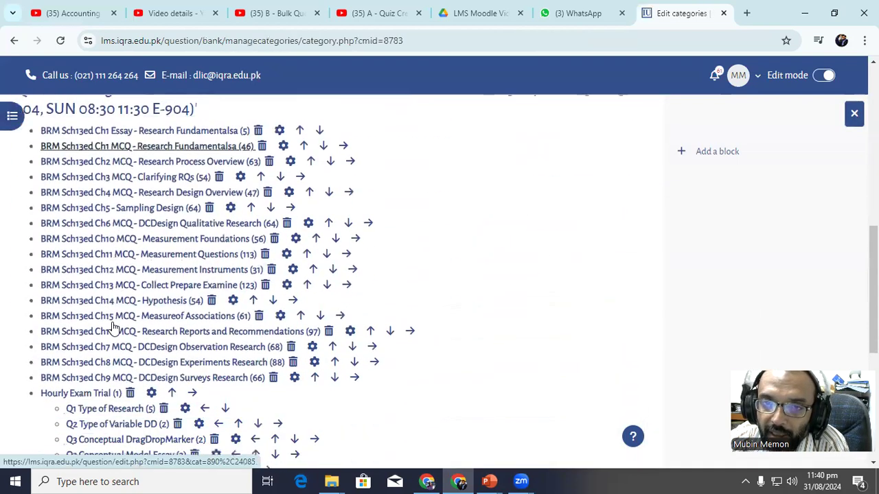
pyautogui.scroll(10, 113, 328)
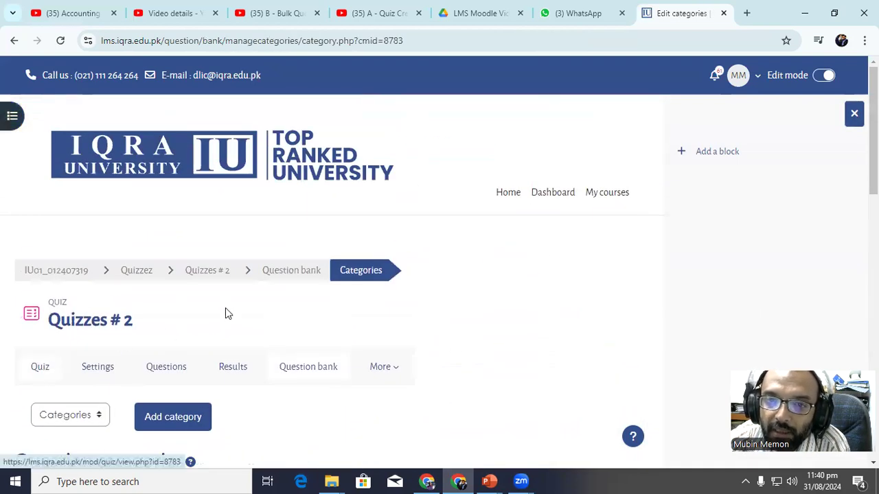
pyautogui.scroll(-4, 228, 314)
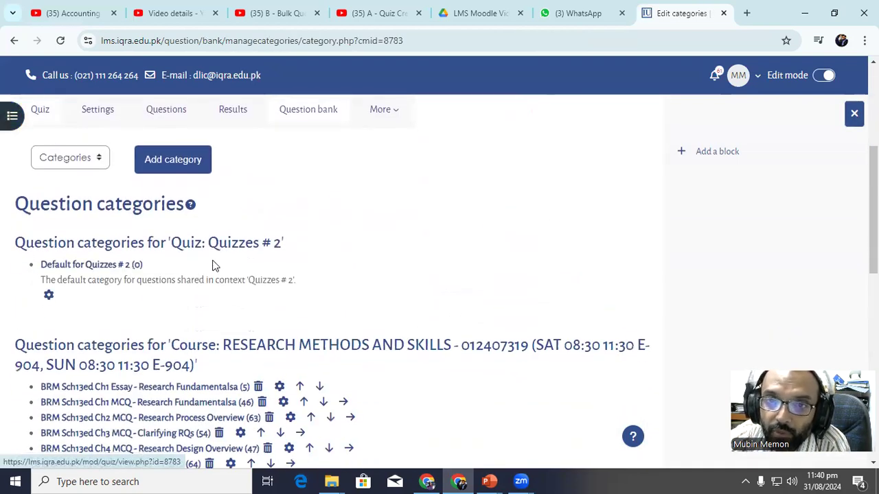
pyautogui.scroll(2, 37, 199)
# Return to the quiz's main page and open its question list to add questions.
pyautogui.click(40, 238)
pyautogui.scroll(-7, 265, 254)
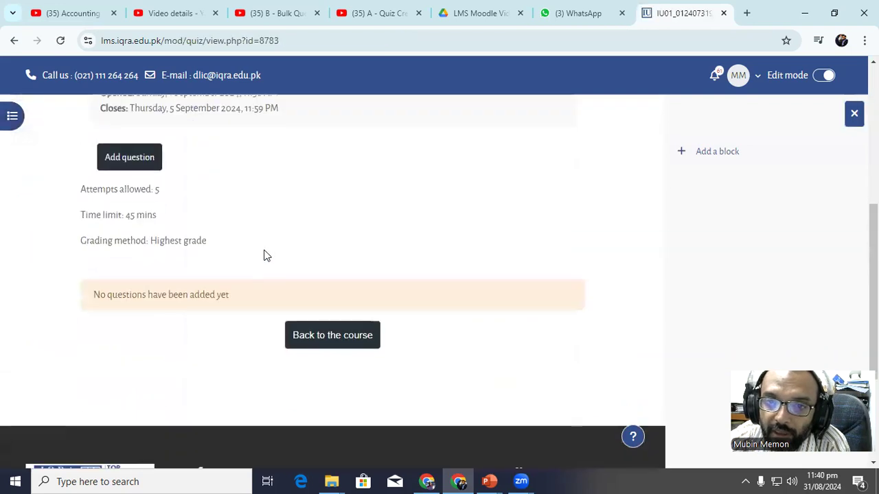
pyautogui.scroll(3, 265, 255)
pyautogui.scroll(3, 133, 172)
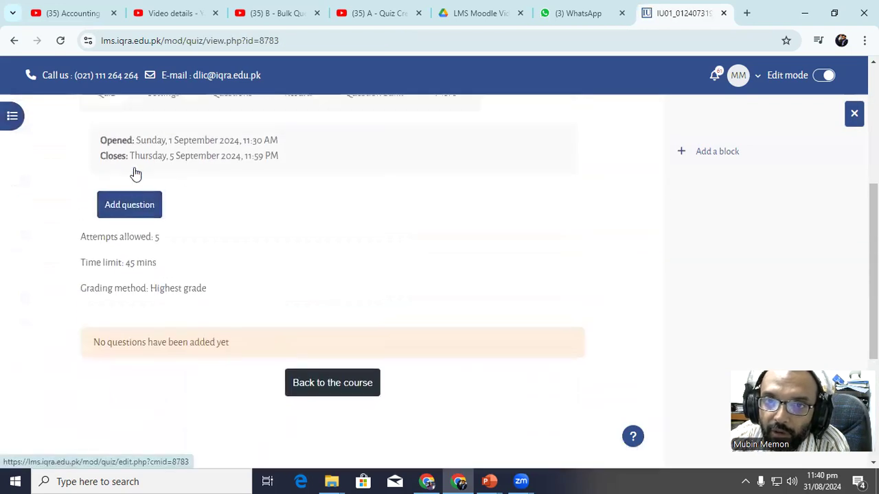
pyautogui.click(153, 364)
pyautogui.scroll(-4, 172, 261)
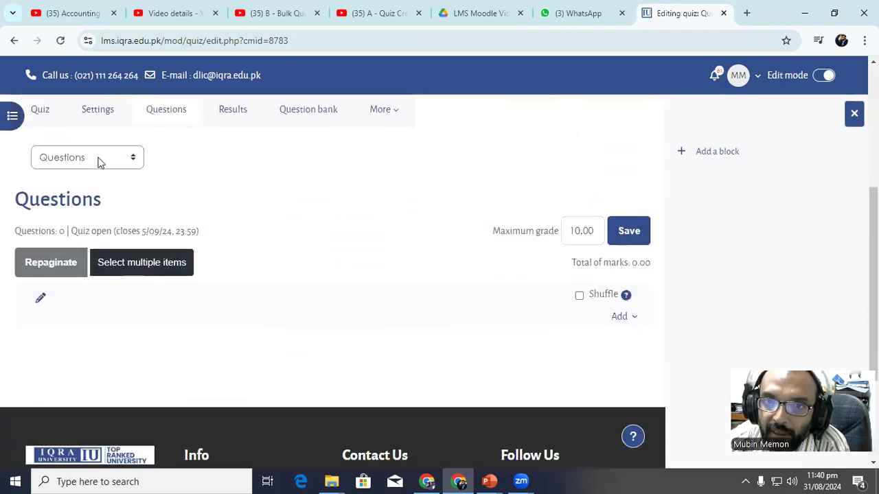
# Start adding a random question and filter the existing questions by the category BRM Sch13ed Ch11 MCQ - Measurement Questions.
pyautogui.click(615, 317)
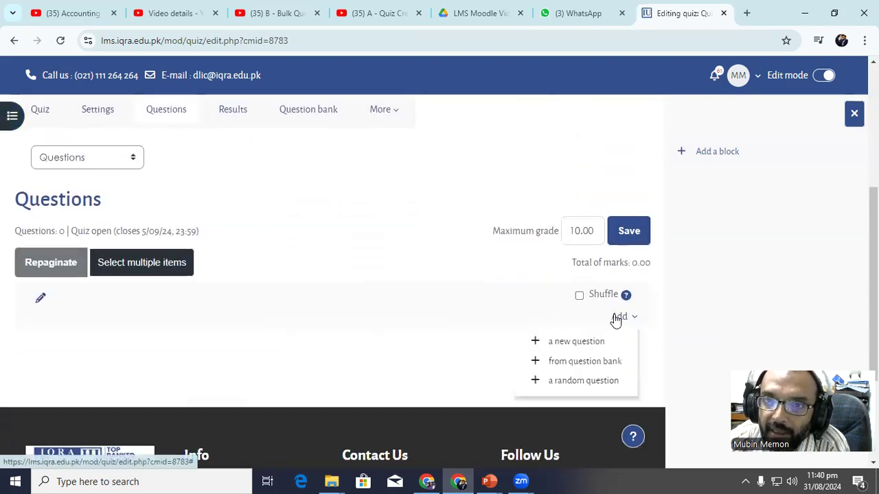
pyautogui.click(590, 381)
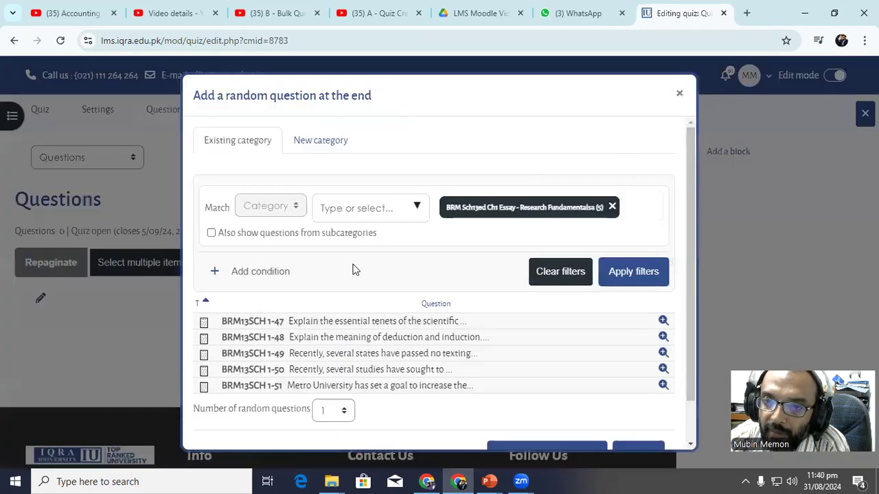
pyautogui.click(612, 207)
pyautogui.click(415, 213)
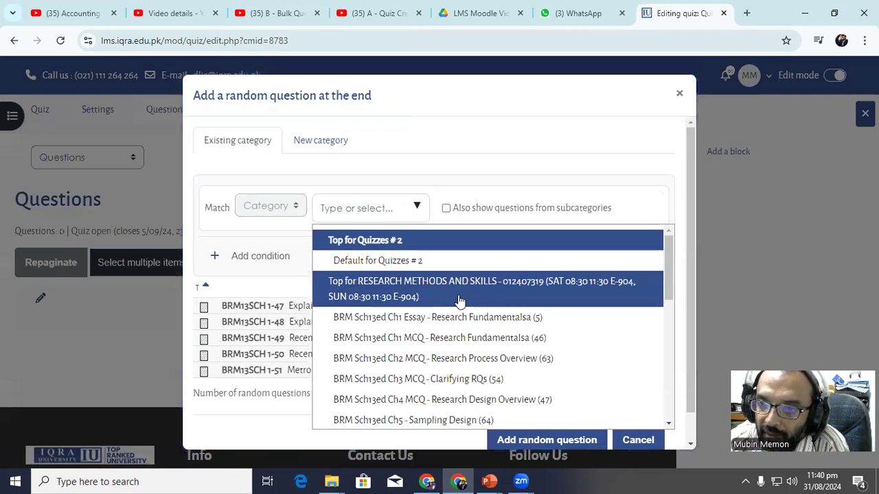
pyautogui.scroll(-2, 458, 300)
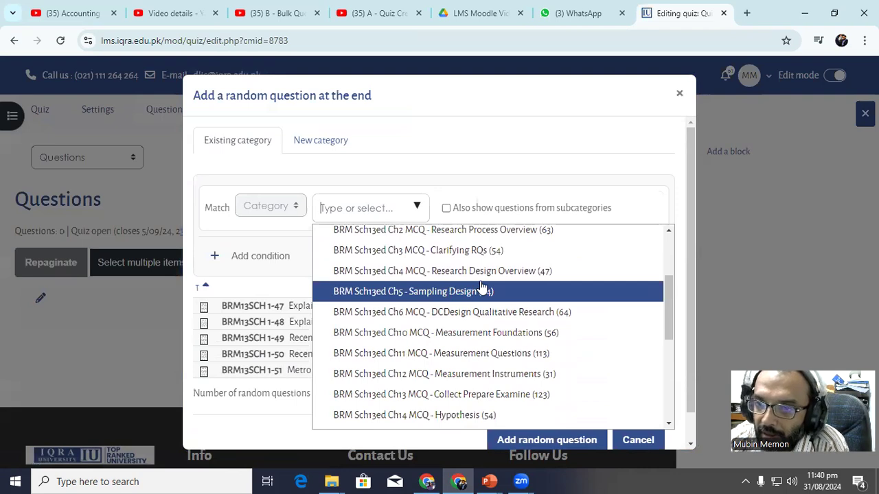
pyautogui.click(504, 355)
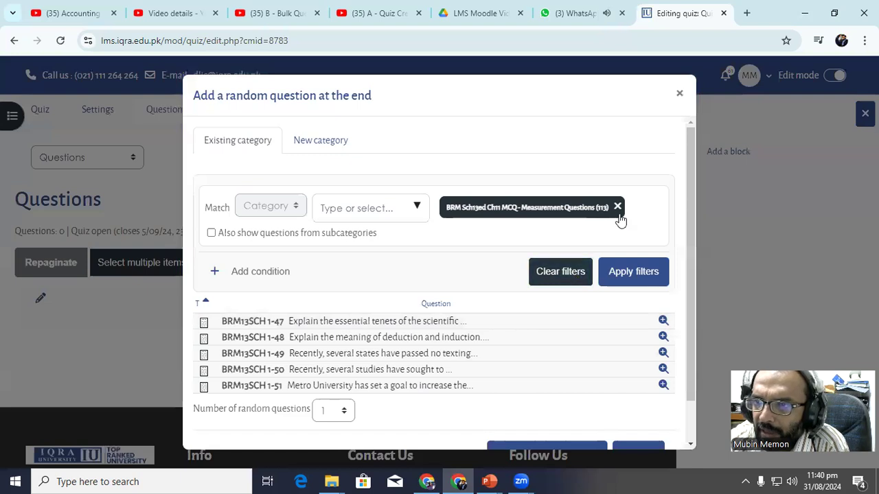
pyautogui.click(631, 272)
# Look through both pages of questions in the Measurement Questions category.
pyautogui.scroll(-5, 329, 289)
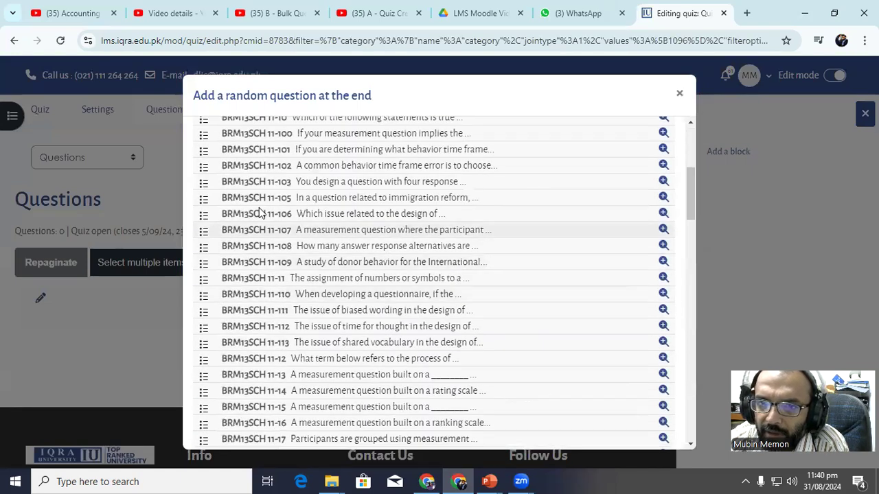
pyautogui.scroll(-20, 269, 220)
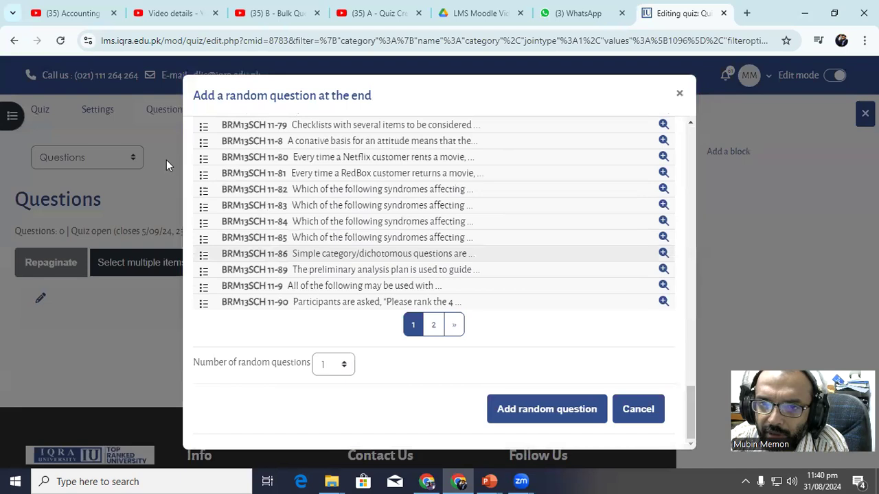
pyautogui.click(432, 324)
pyautogui.scroll(4, 275, 306)
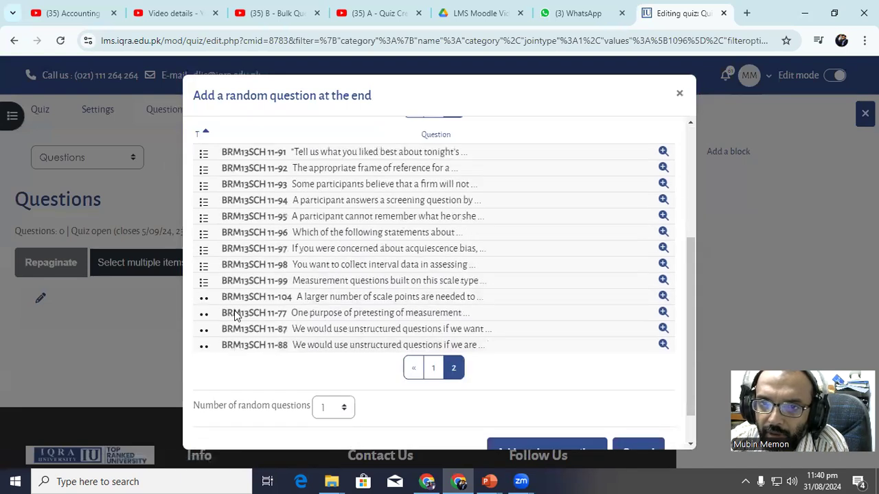
pyautogui.scroll(-3, 275, 309)
pyautogui.scroll(-2, 309, 322)
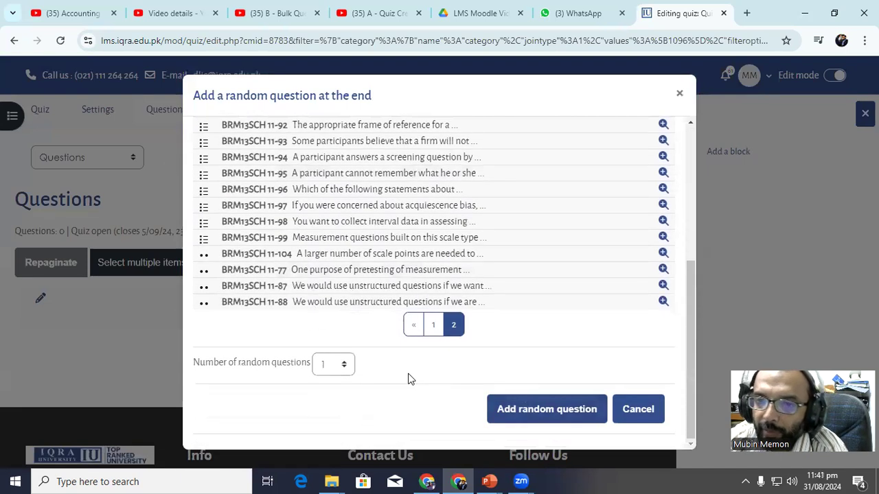
pyautogui.scroll(5, 331, 366)
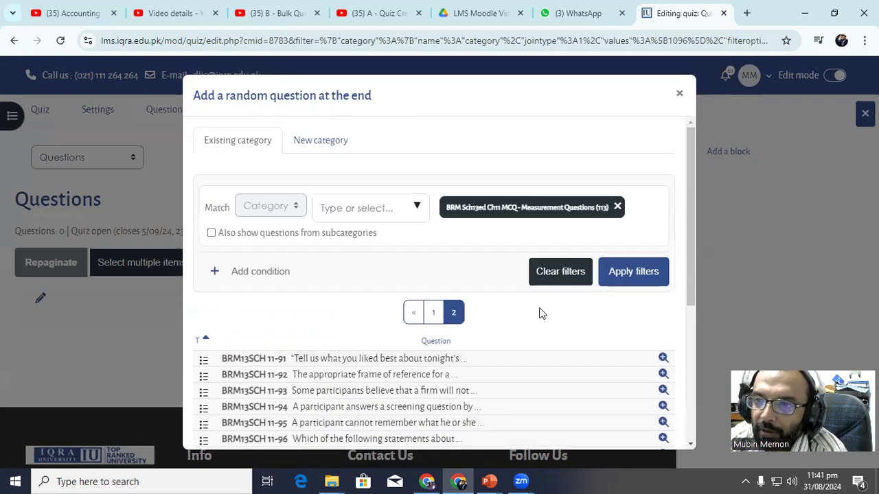
# Set the number of random questions to 4 and add them to the quiz from the Ch11 Measurement Questions category.
pyautogui.scroll(-4, 384, 290)
pyautogui.scroll(-1, 383, 290)
pyautogui.click(336, 364)
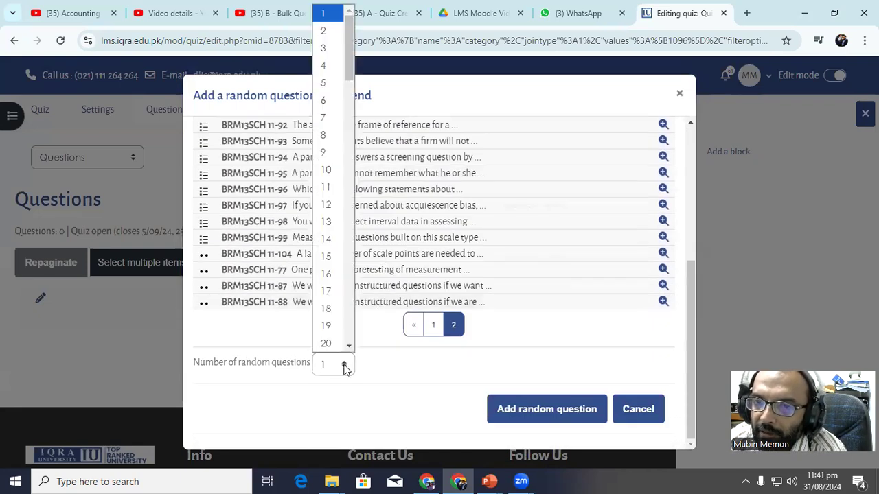
pyautogui.click(325, 66)
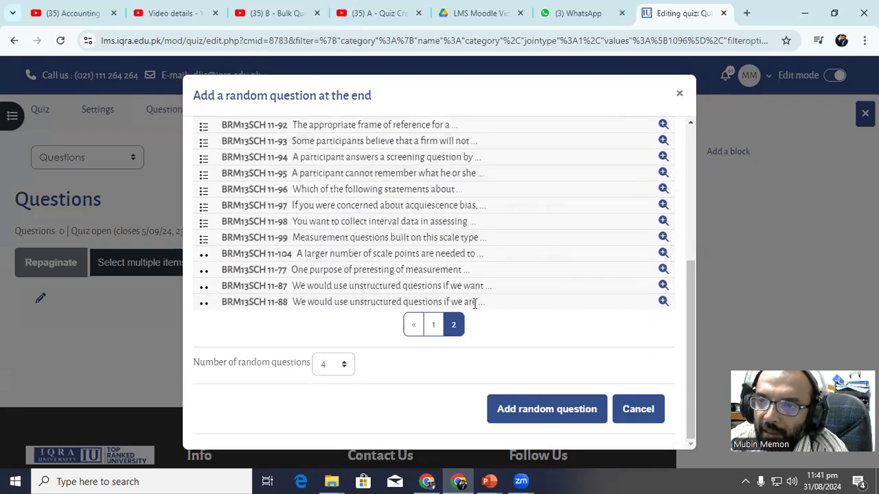
pyautogui.click(567, 410)
pyautogui.scroll(-6, 241, 339)
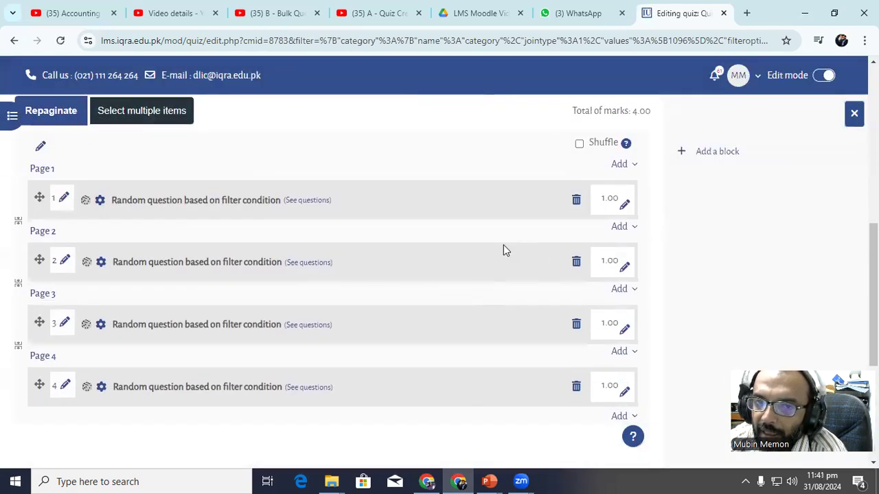
pyautogui.scroll(3, 440, 354)
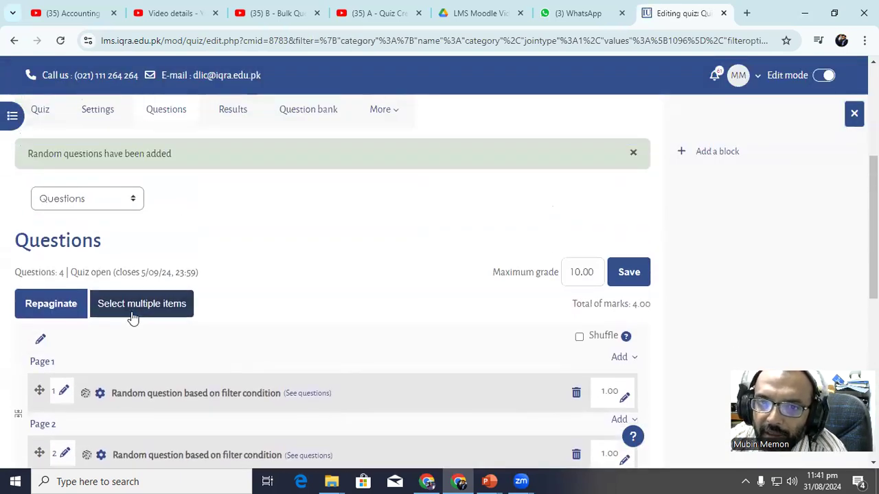
# Start another random question at the end of the quiz and filter by the category BRM Sch13ed Ch14 MCQ - Hypothesis.
pyautogui.scroll(-2, 306, 331)
pyautogui.scroll(-1, 306, 331)
pyautogui.click(619, 416)
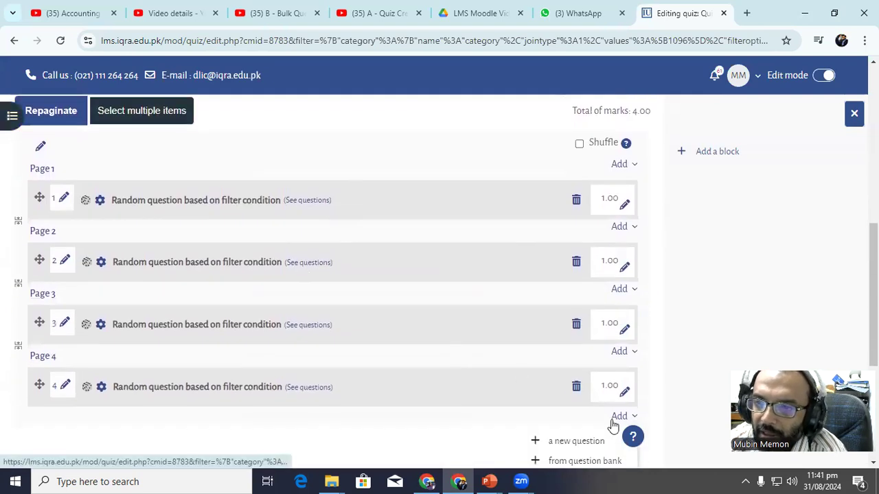
pyautogui.scroll(-1, 580, 434)
pyautogui.click(580, 417)
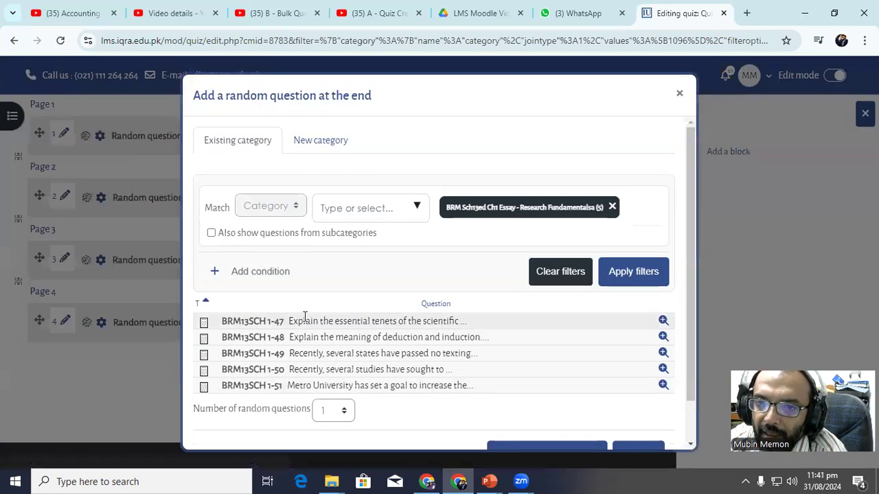
pyautogui.scroll(-1, 324, 307)
pyautogui.click(417, 163)
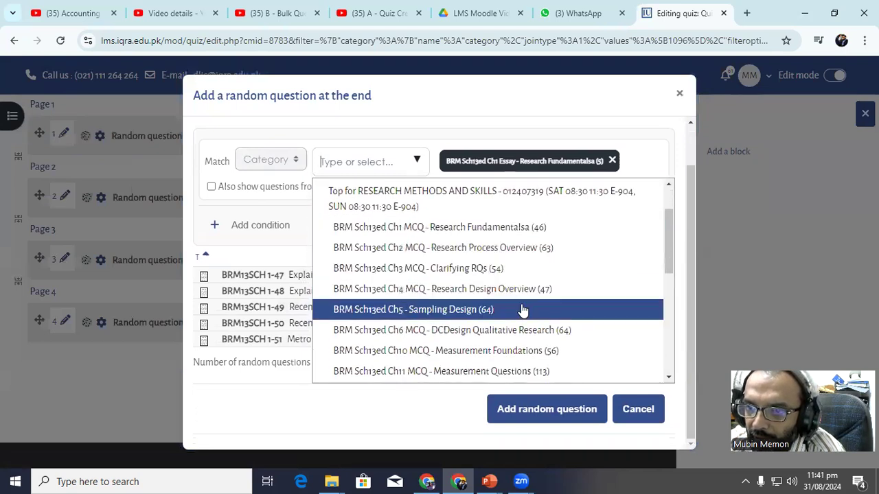
pyautogui.scroll(-1, 494, 309)
pyautogui.scroll(-1, 524, 355)
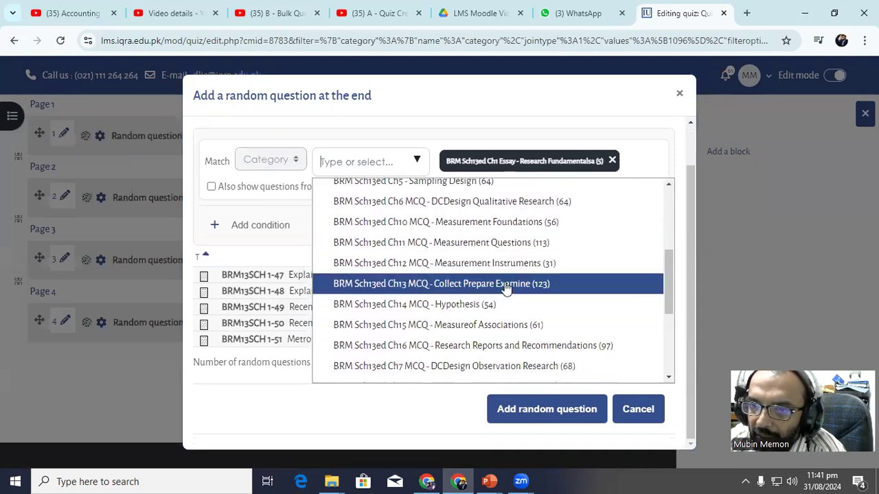
pyautogui.click(484, 306)
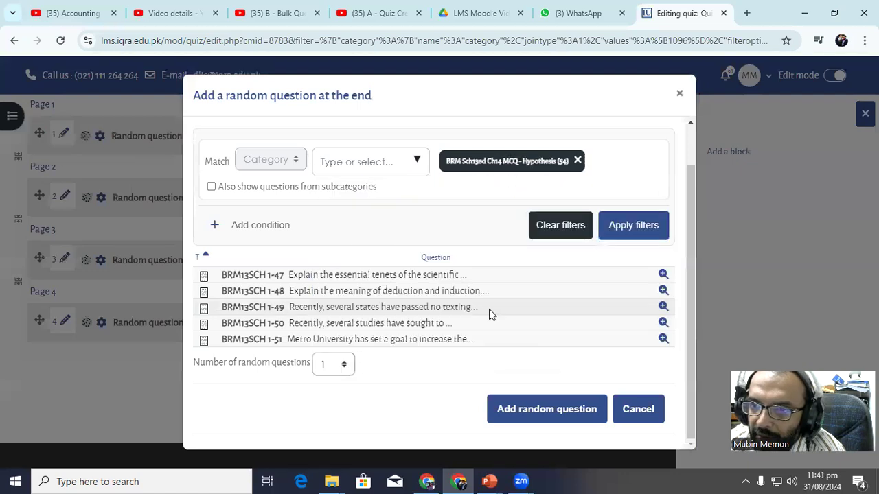
pyautogui.click(632, 228)
# Set the number of random questions to 4 and add them to the quiz from the Ch14 Hypothesis category.
pyautogui.scroll(-12, 280, 277)
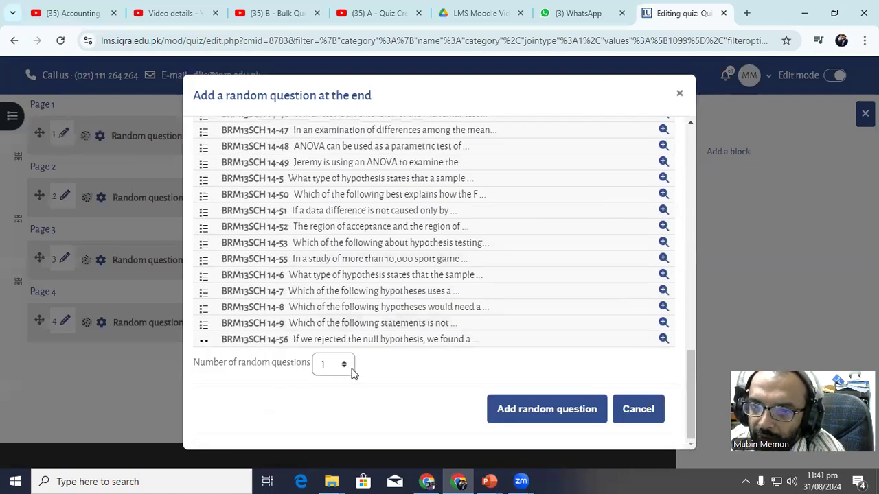
pyautogui.click(349, 368)
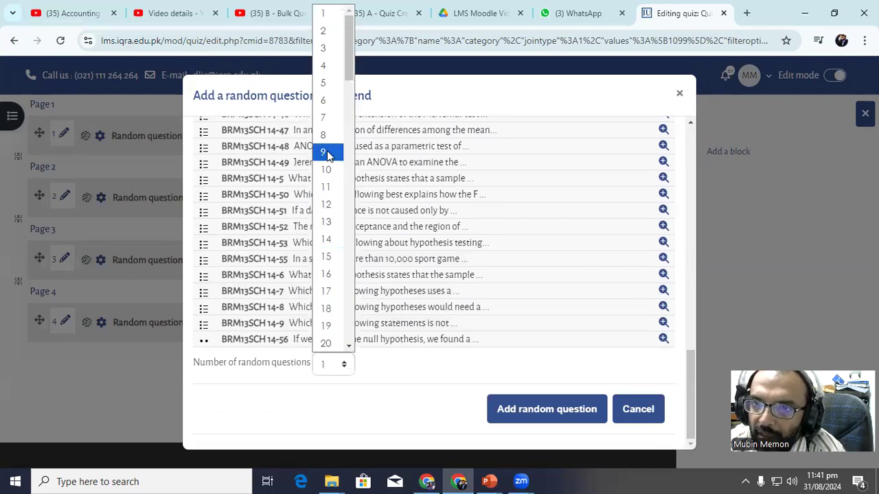
pyautogui.click(322, 66)
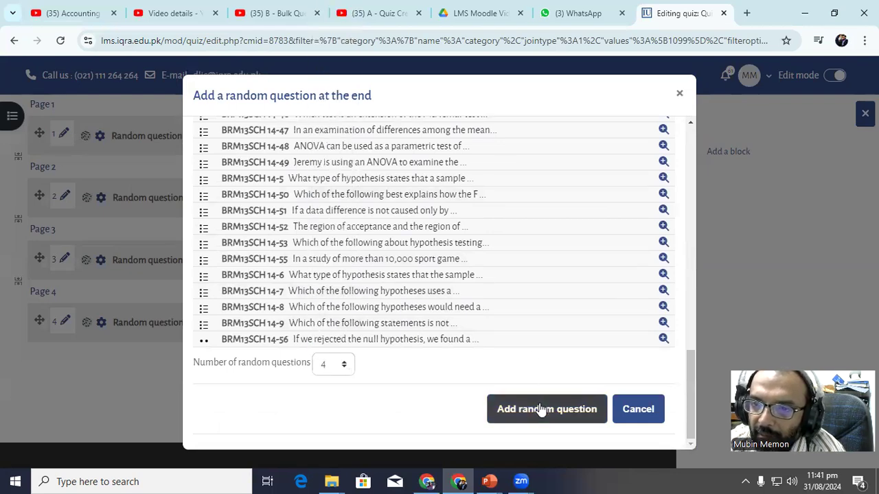
pyautogui.click(540, 409)
pyautogui.scroll(-10, 447, 331)
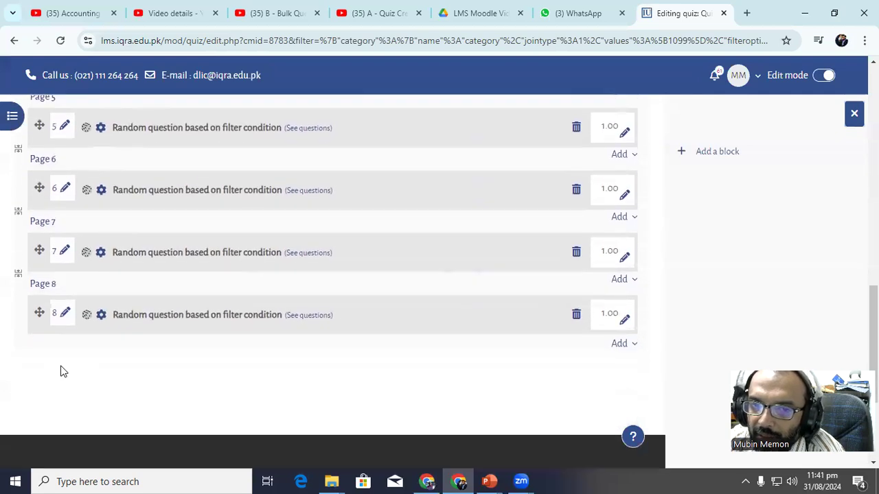
# Start a further random question after question 8 and filter by the category BRM Sch13ed Ch12 MCQ - Measurement Instruments.
pyautogui.click(618, 345)
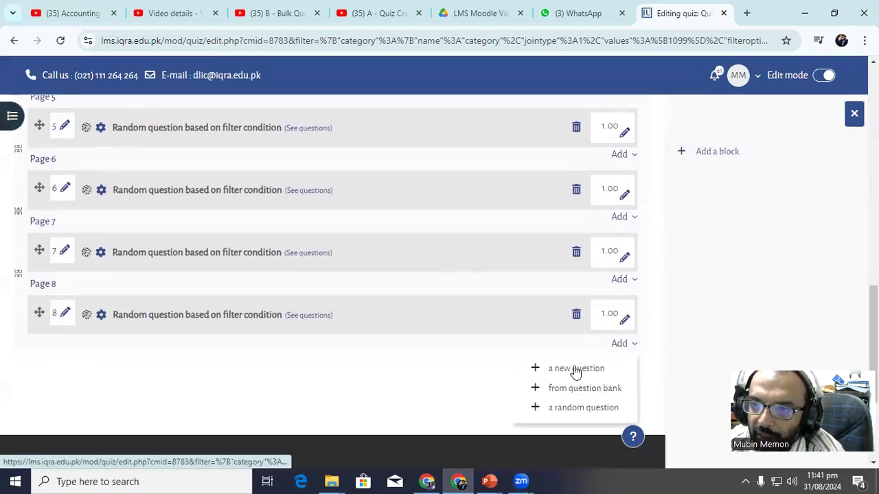
pyautogui.click(579, 410)
pyautogui.scroll(-1, 360, 180)
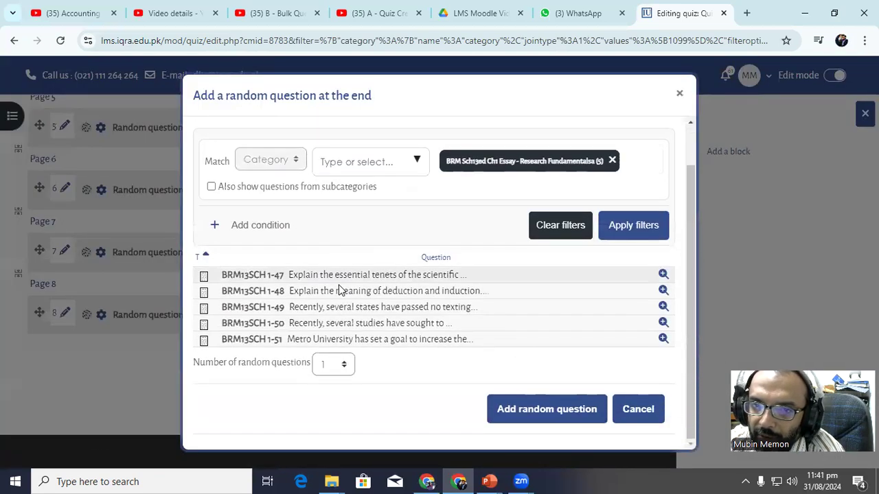
pyautogui.click(417, 162)
pyautogui.scroll(-5, 392, 286)
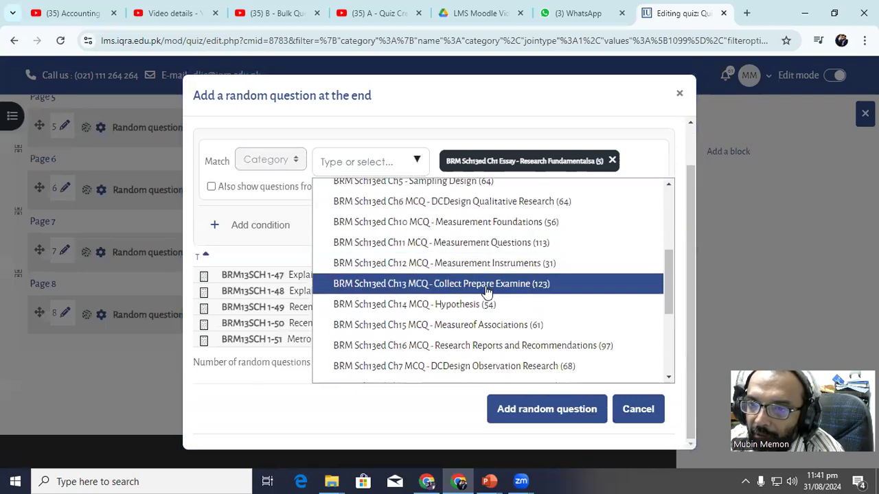
pyautogui.scroll(-1, 487, 291)
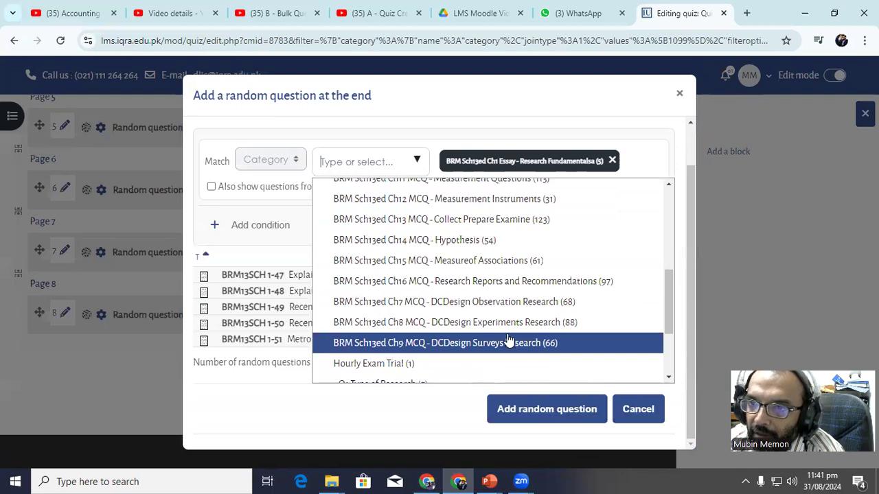
pyautogui.click(474, 198)
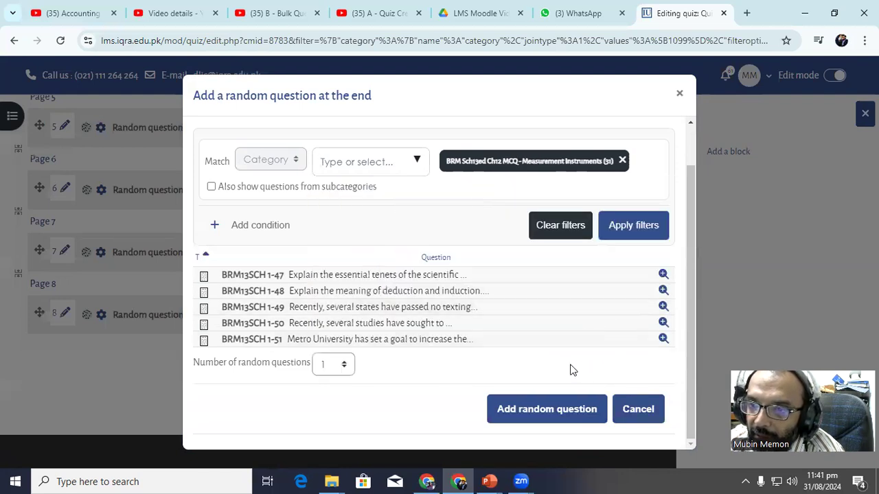
pyautogui.click(631, 224)
# Set the number of random questions to 4 and add them to the quiz from the Ch12 Measurement Instruments category.
pyautogui.scroll(-5, 199, 340)
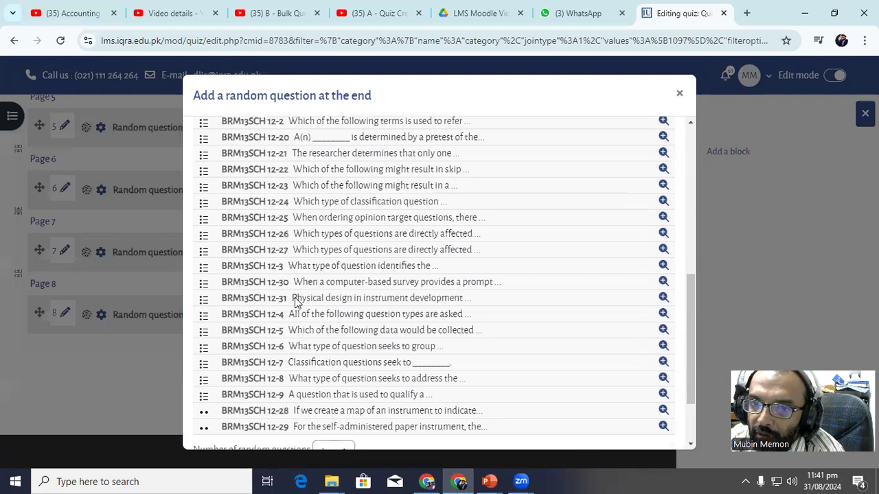
pyautogui.click(342, 365)
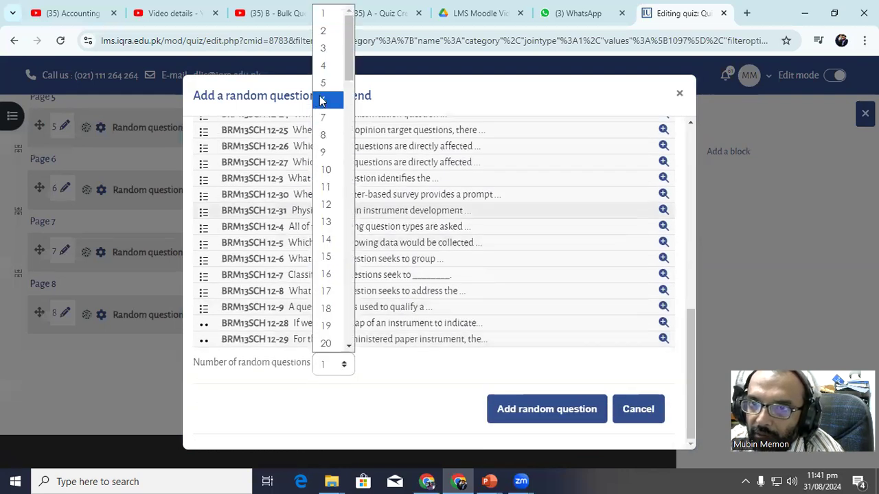
pyautogui.click(325, 66)
pyautogui.click(539, 409)
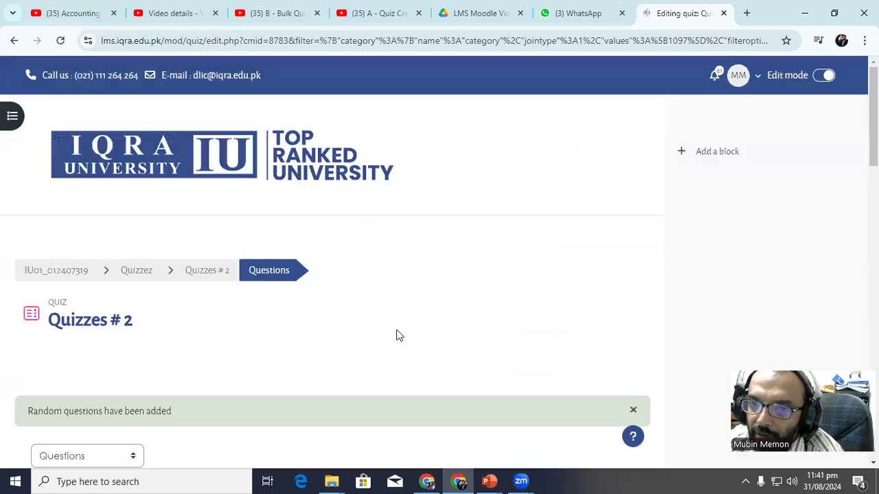
pyautogui.scroll(-5, 215, 352)
pyautogui.scroll(-11, 567, 425)
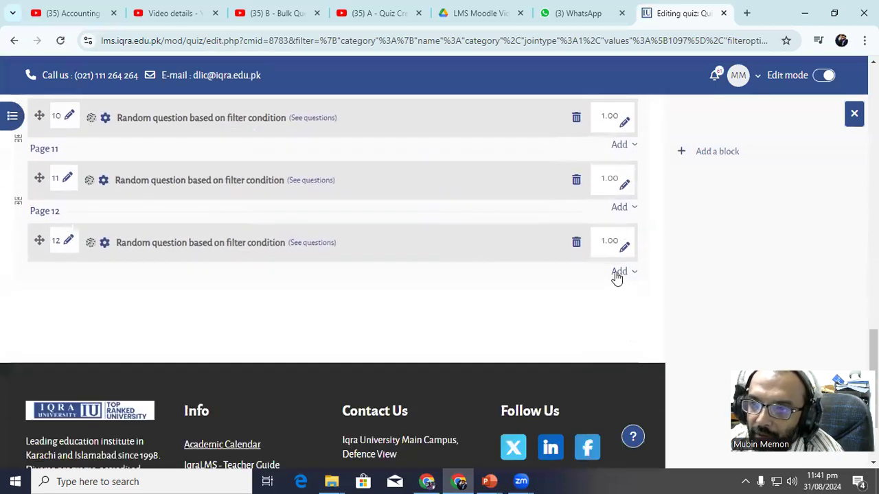
# Start another random question at the end of the quiz and filter by the category BRM Sch13ed Ch9 MCQ - DCDesign Surveys Research.
pyautogui.click(617, 272)
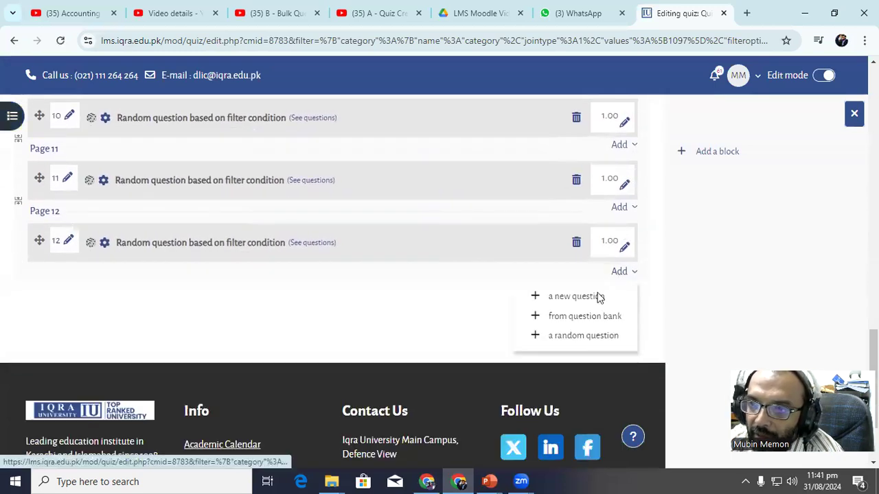
pyautogui.click(571, 337)
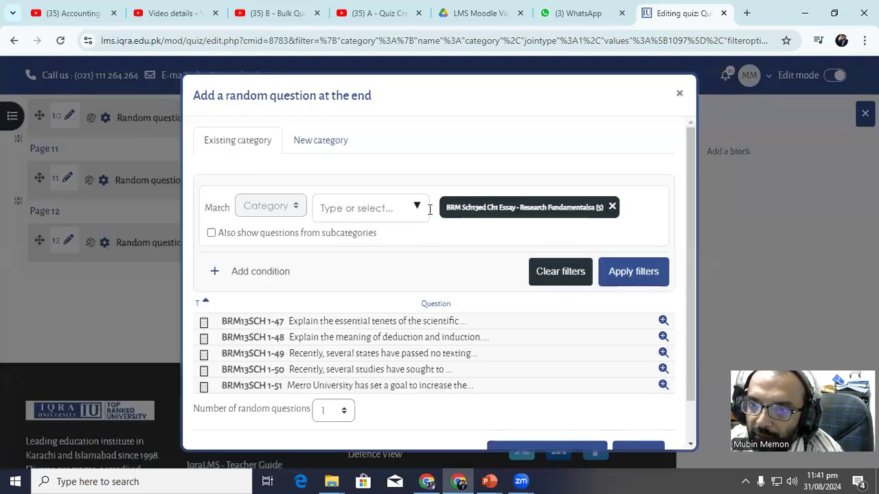
pyautogui.click(415, 207)
pyautogui.scroll(-10, 421, 336)
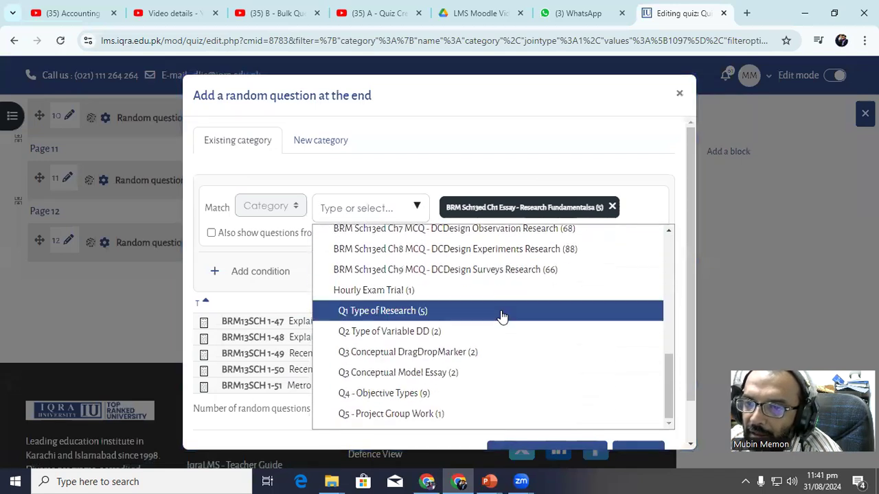
pyautogui.scroll(-1, 502, 317)
pyautogui.scroll(1, 471, 243)
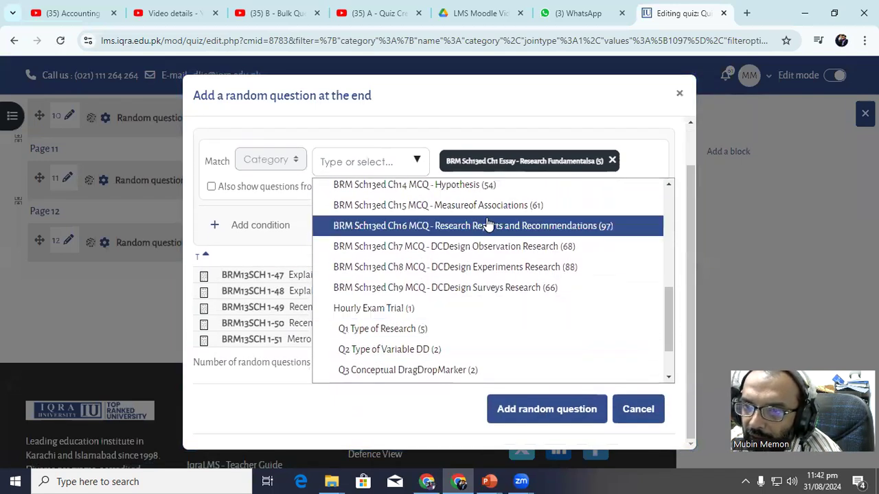
pyautogui.click(513, 290)
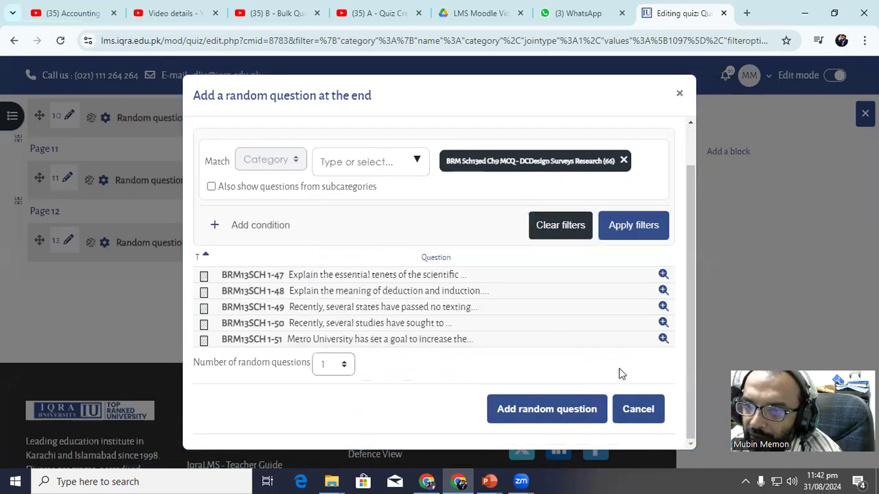
pyautogui.click(624, 236)
# Set the number of random questions to 5 and add them to the quiz from the Ch9 Surveys Research category.
pyautogui.scroll(-10, 267, 330)
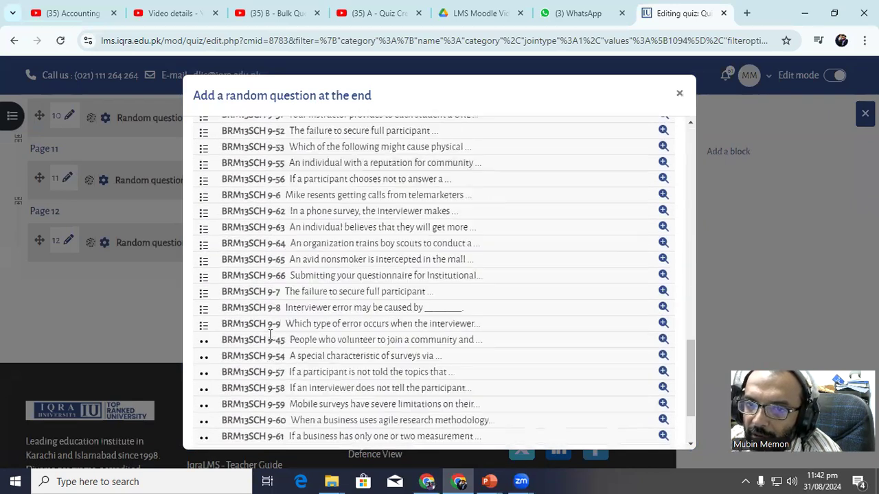
pyautogui.scroll(-2, 270, 335)
pyautogui.click(333, 364)
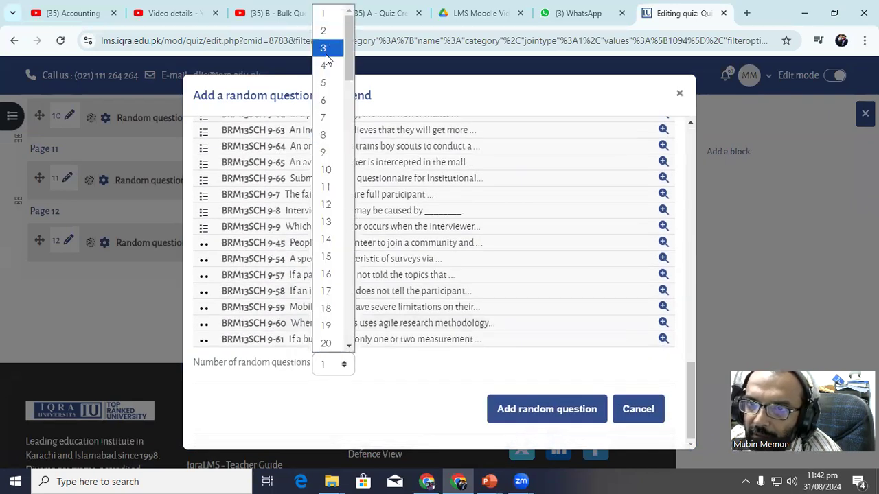
pyautogui.click(324, 84)
pyautogui.click(546, 409)
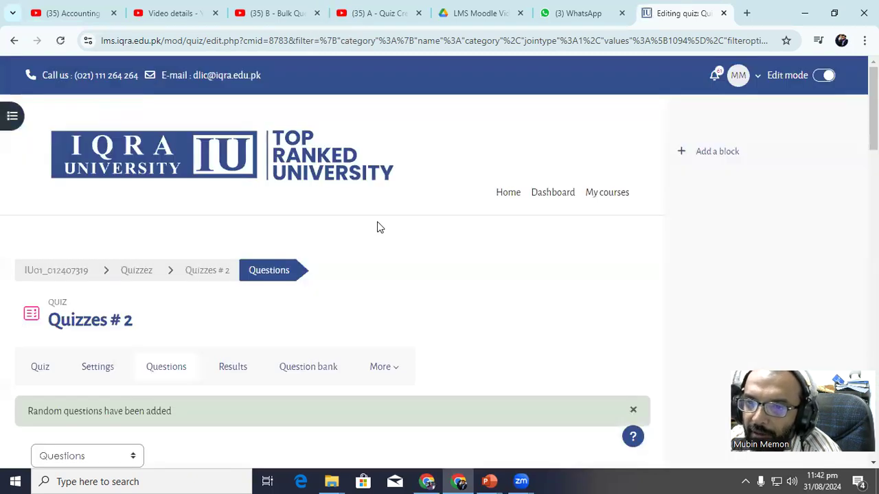
# Examine the quiz's question list and its question count and total of marks.
pyautogui.scroll(-4, 344, 225)
pyautogui.scroll(-10, 246, 248)
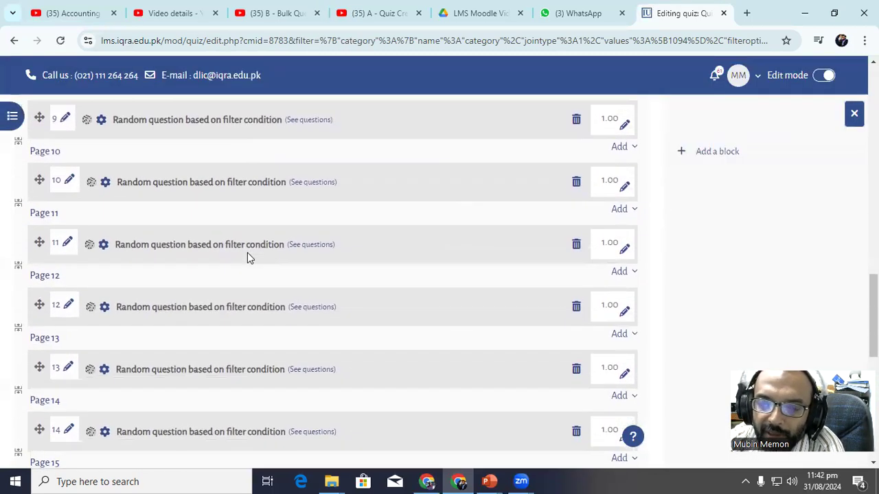
pyautogui.scroll(-3, 248, 257)
pyautogui.scroll(10, 250, 254)
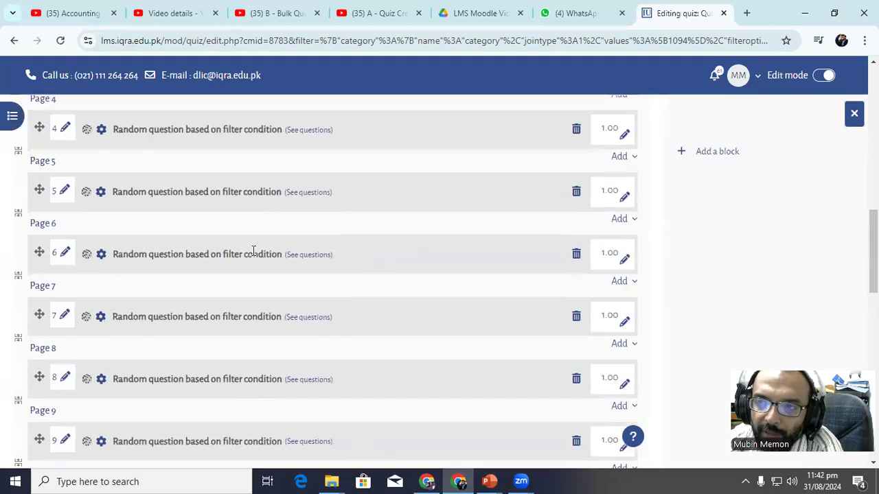
pyautogui.scroll(1, 257, 248)
pyautogui.scroll(2, 257, 249)
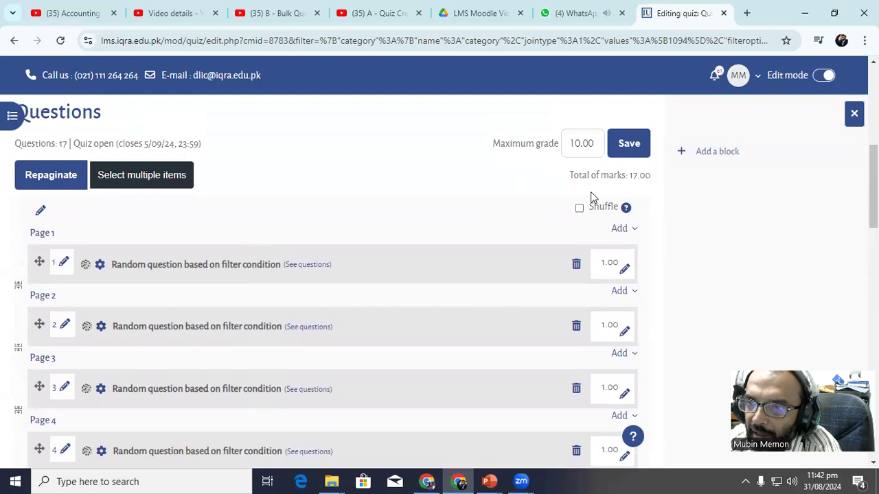
pyautogui.scroll(-15, 590, 191)
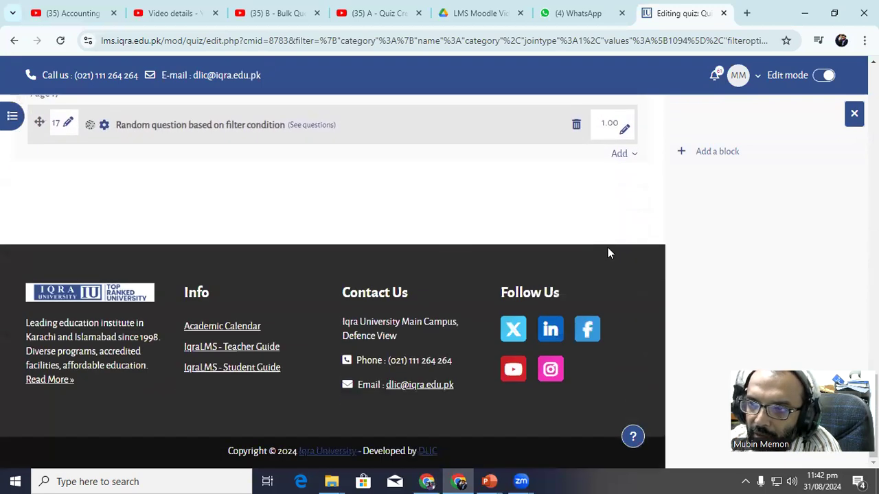
pyautogui.click(619, 154)
pyautogui.click(573, 219)
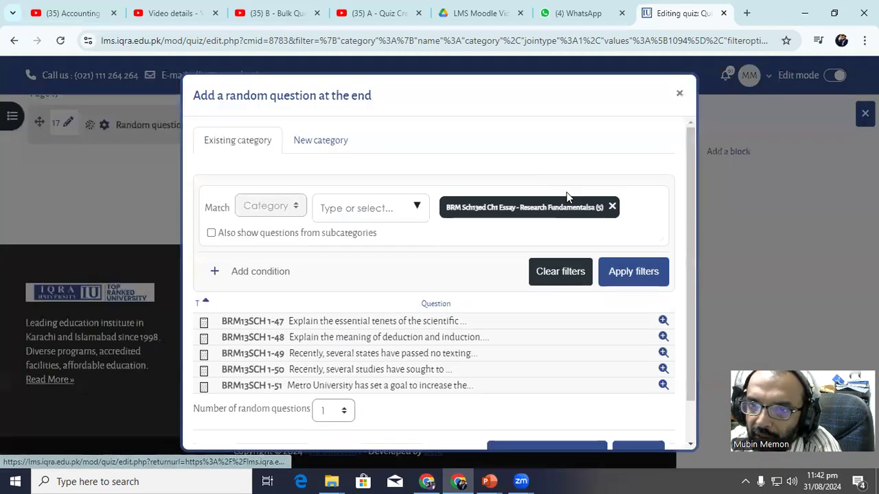
pyautogui.scroll(-1, 427, 214)
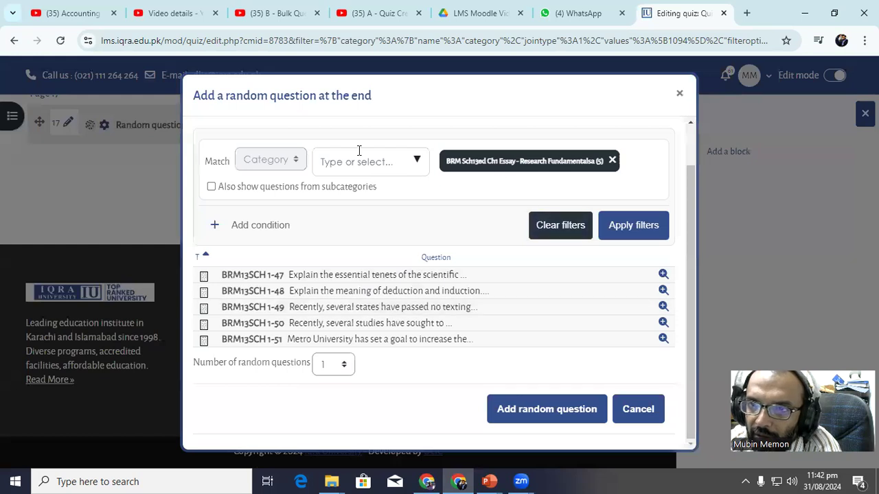
pyautogui.click(417, 165)
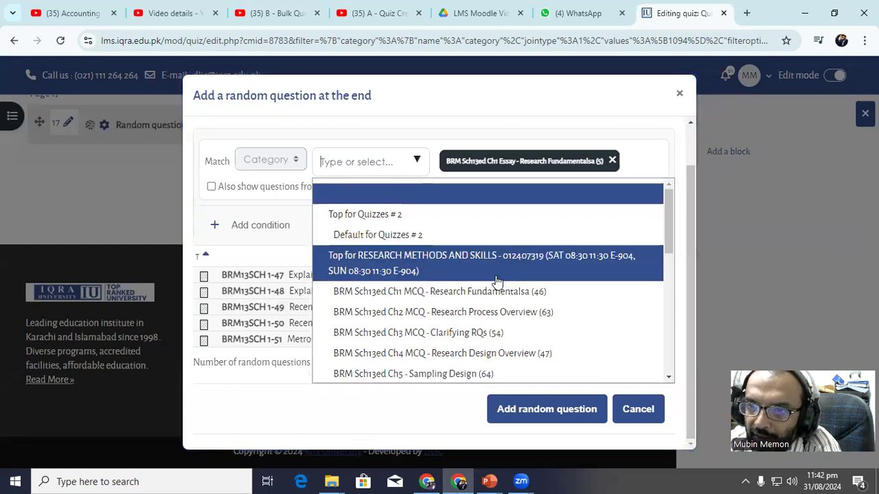
pyautogui.scroll(-3, 499, 279)
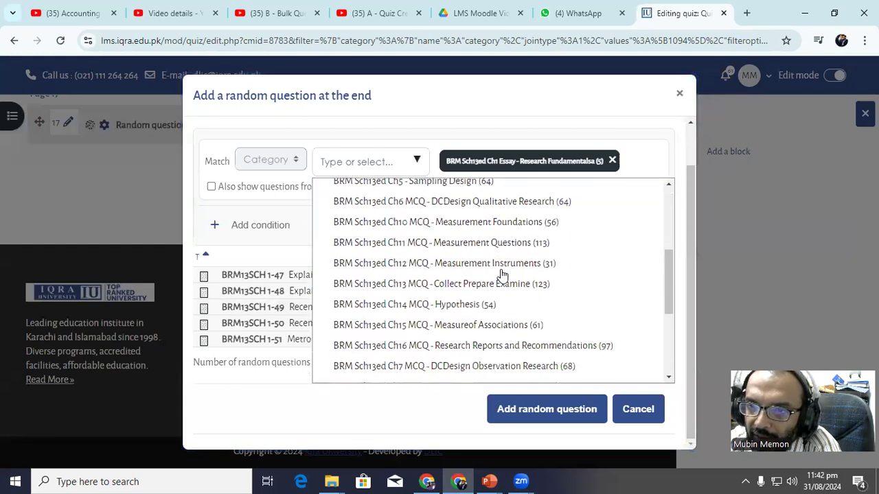
pyautogui.click(508, 330)
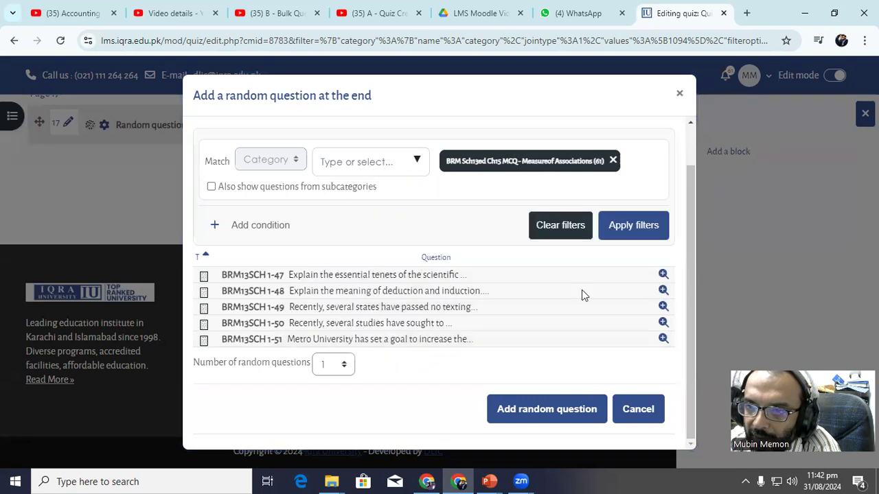
pyautogui.click(624, 225)
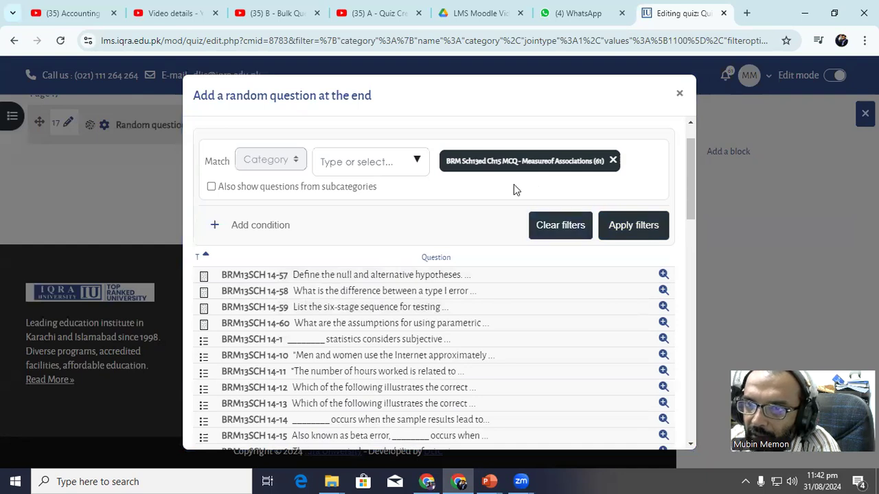
pyautogui.click(419, 160)
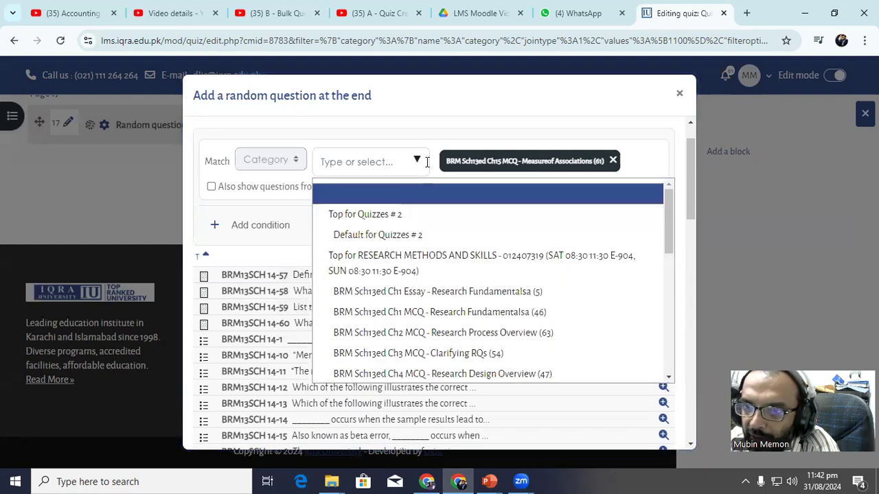
pyautogui.click(678, 96)
# Open the quiz's question bank and filter it by the category BRM Sch13ed Ch15 MCQ - Measureof Associations.
pyautogui.scroll(6, 59, 285)
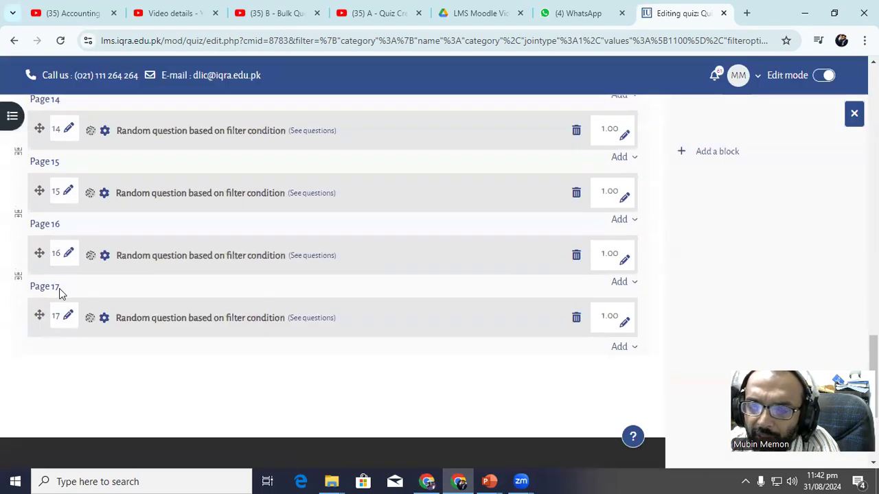
pyautogui.scroll(10, 86, 301)
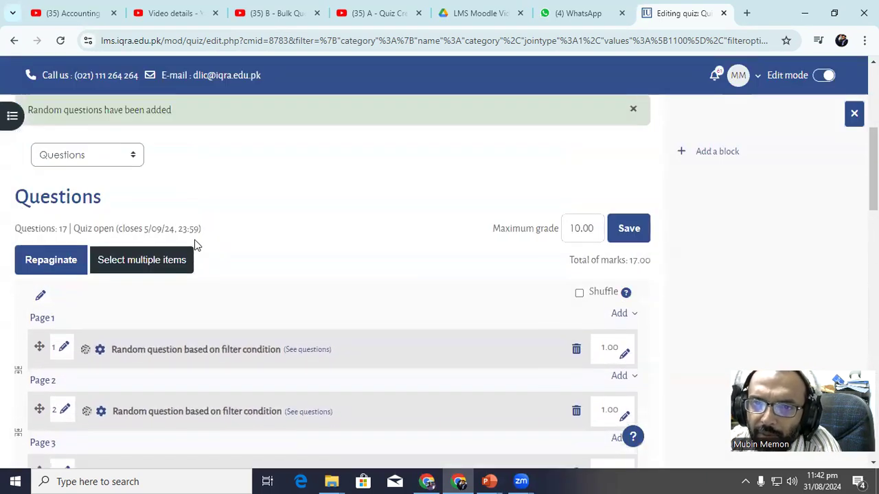
pyautogui.scroll(1, 134, 244)
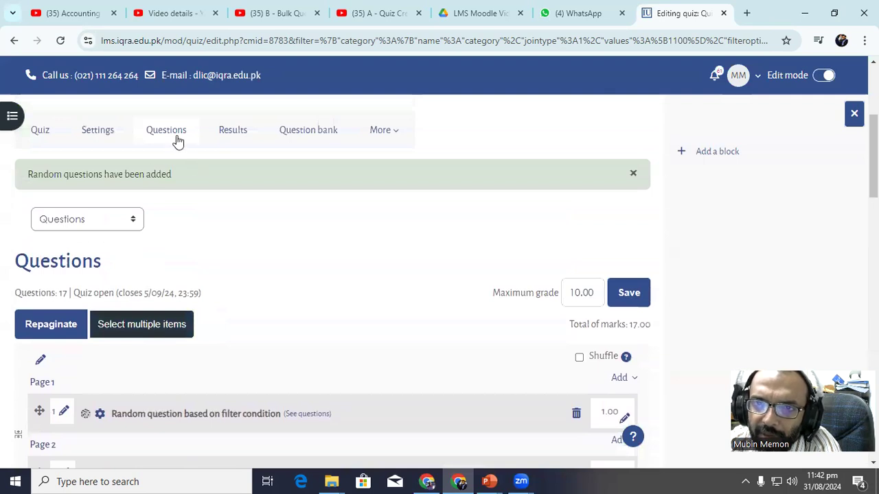
pyautogui.click(296, 130)
pyautogui.scroll(-8, 210, 227)
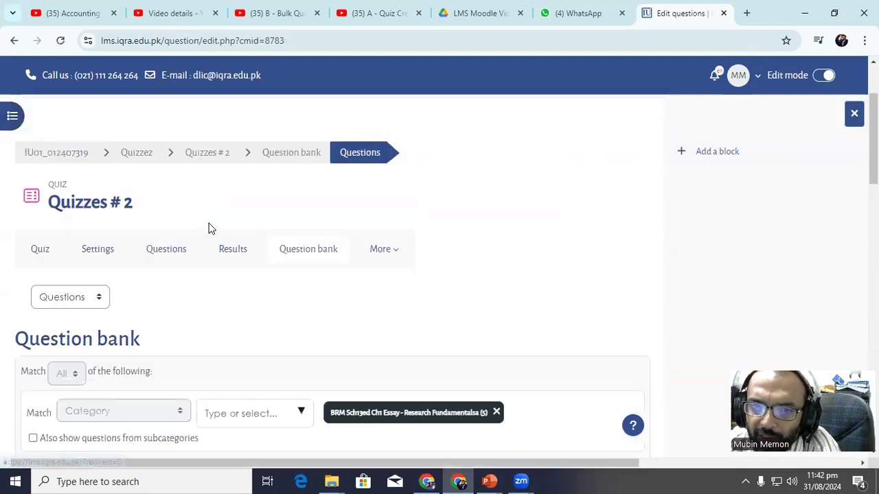
pyautogui.scroll(3, 203, 237)
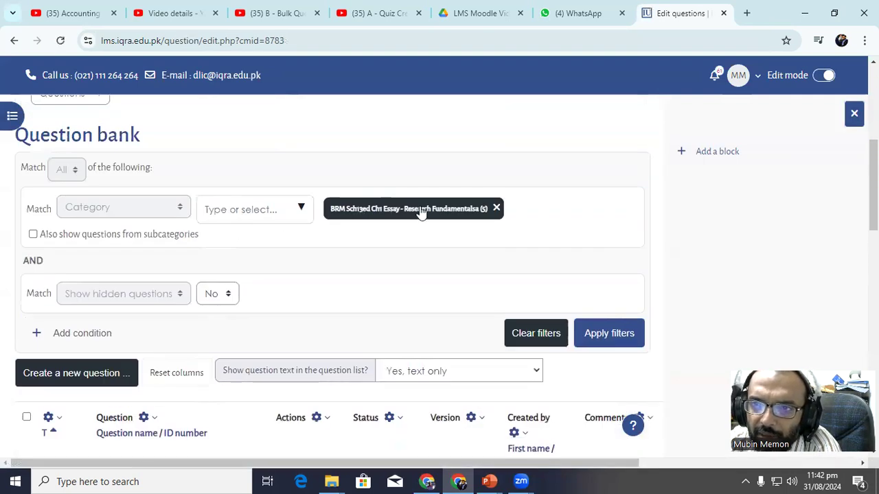
pyautogui.click(304, 203)
pyautogui.scroll(-5, 336, 267)
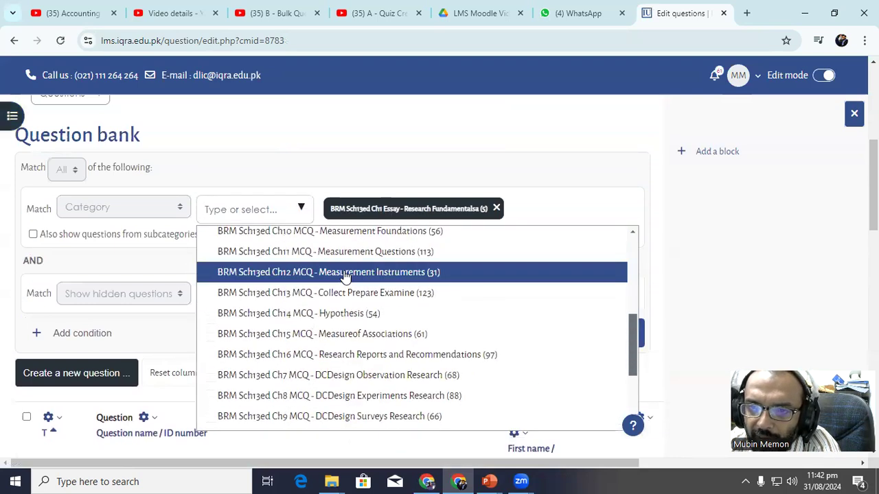
pyautogui.click(379, 334)
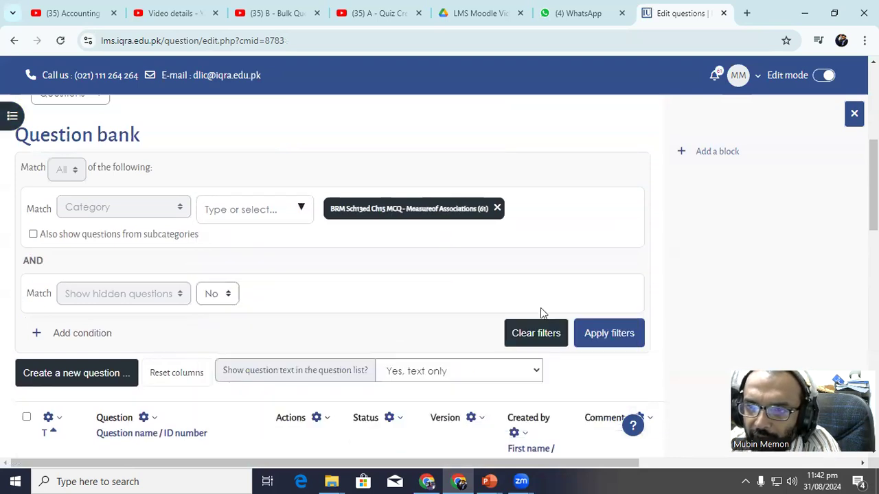
pyautogui.click(582, 332)
# Move the four essay questions BRM13SCH 14-57 to 14-60 into the category BRM Sch13ed Ch1 Essay - Research Fundamentalsa.
pyautogui.scroll(-4, 85, 355)
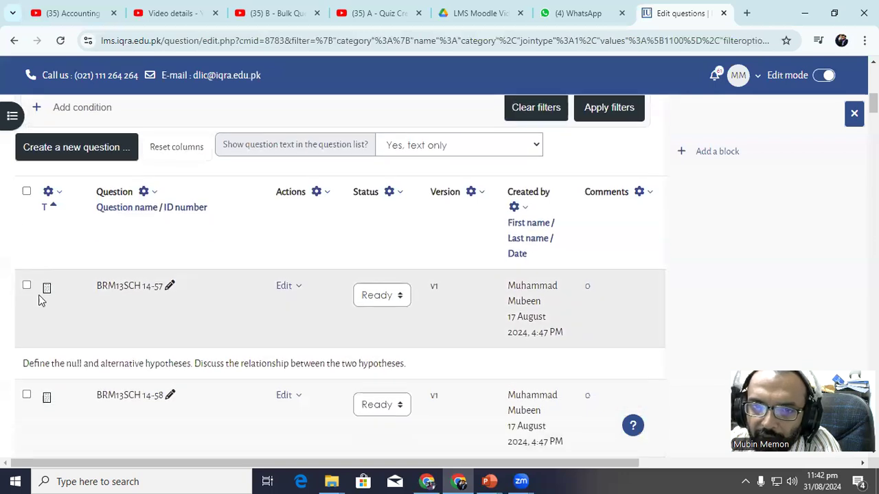
pyautogui.click(26, 254)
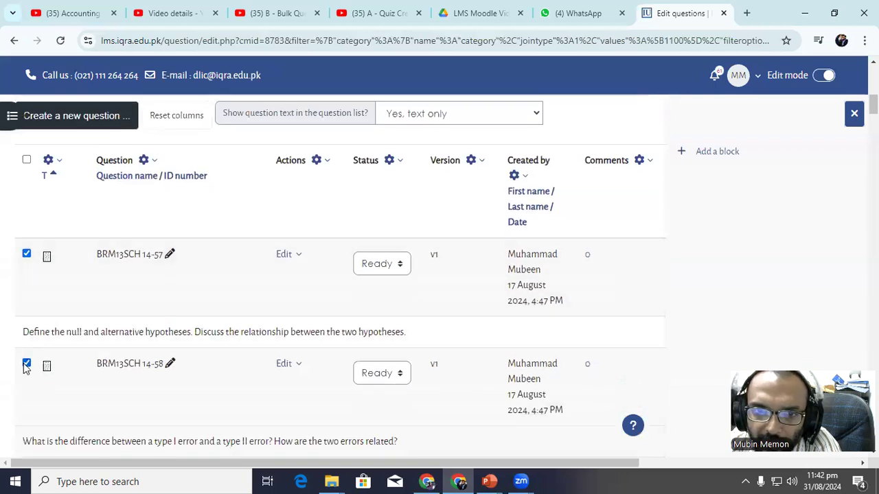
pyautogui.scroll(-3, 26, 368)
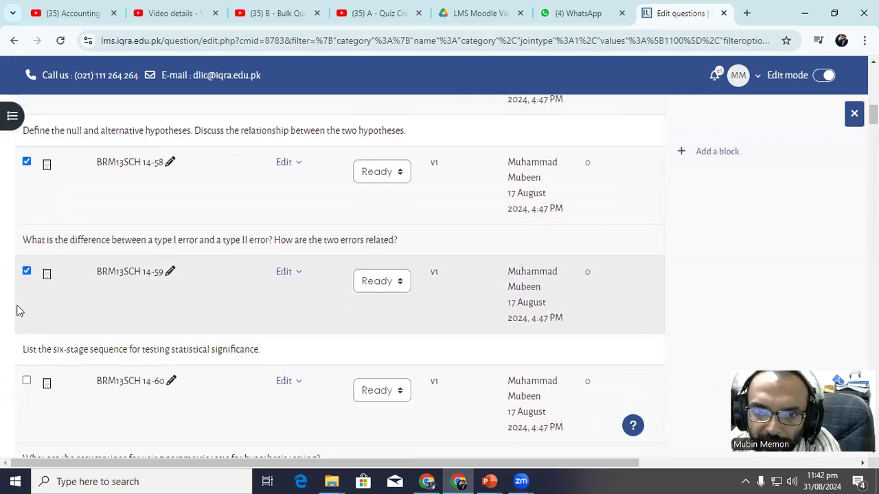
pyautogui.scroll(-2, 29, 275)
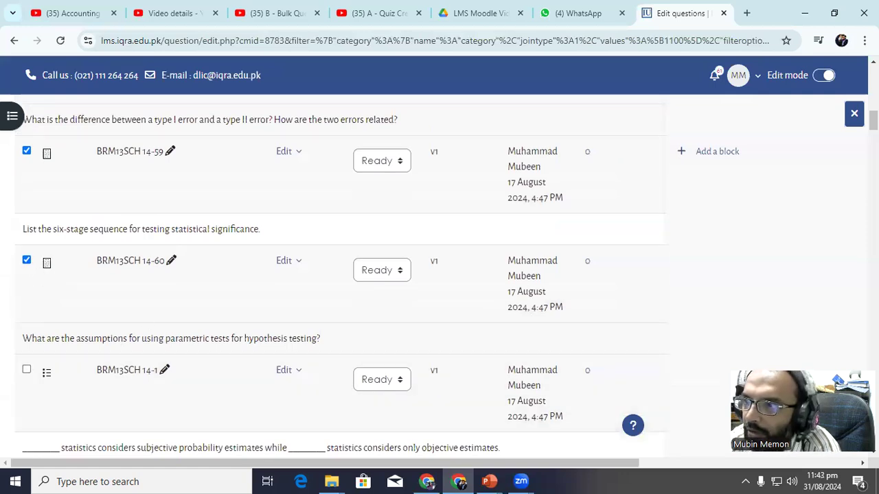
pyautogui.moveTo(873, 120); pyautogui.dragTo(874, 414)
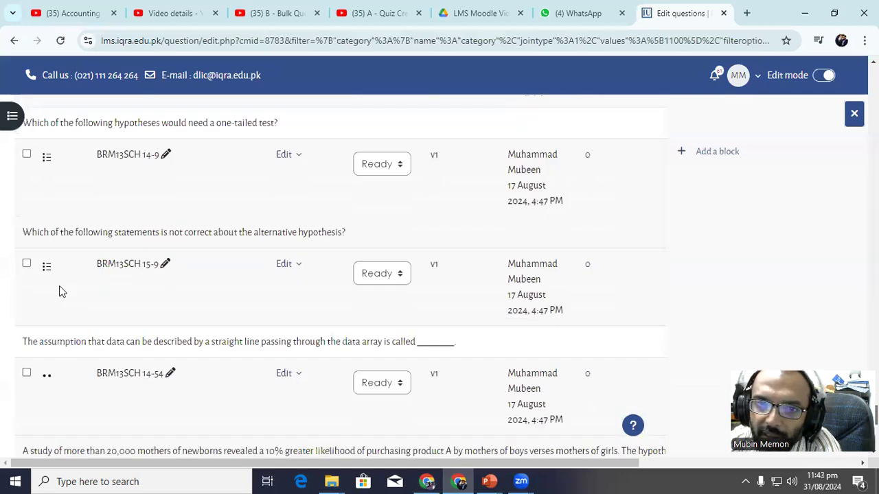
pyautogui.scroll(-4, 59, 291)
pyautogui.click(56, 252)
pyautogui.click(60, 208)
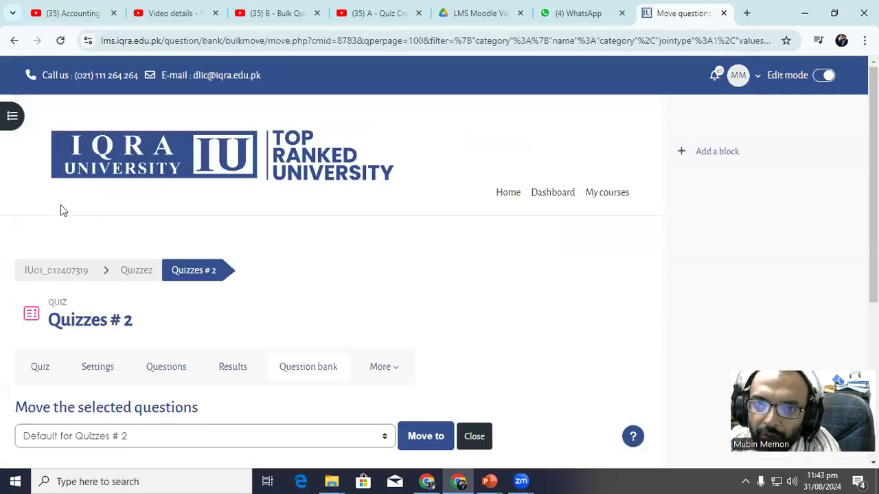
pyautogui.scroll(-4, 137, 219)
pyautogui.click(158, 247)
pyautogui.scroll(1, 151, 152)
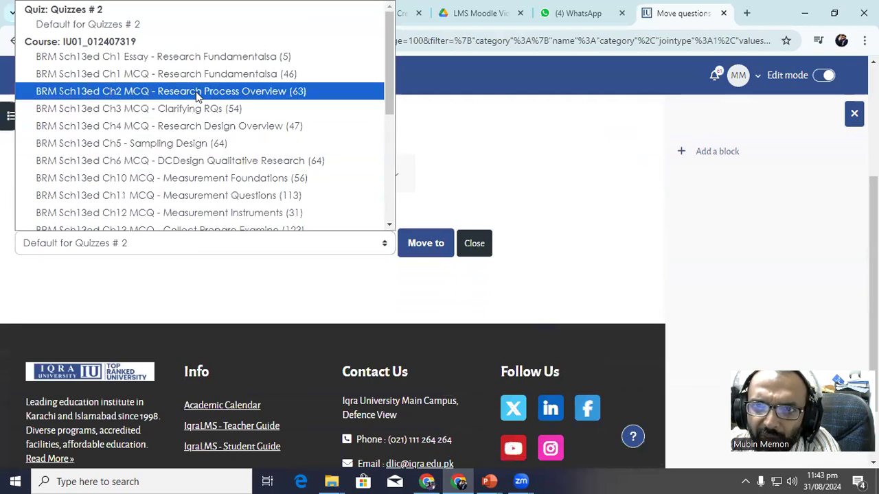
pyautogui.click(140, 58)
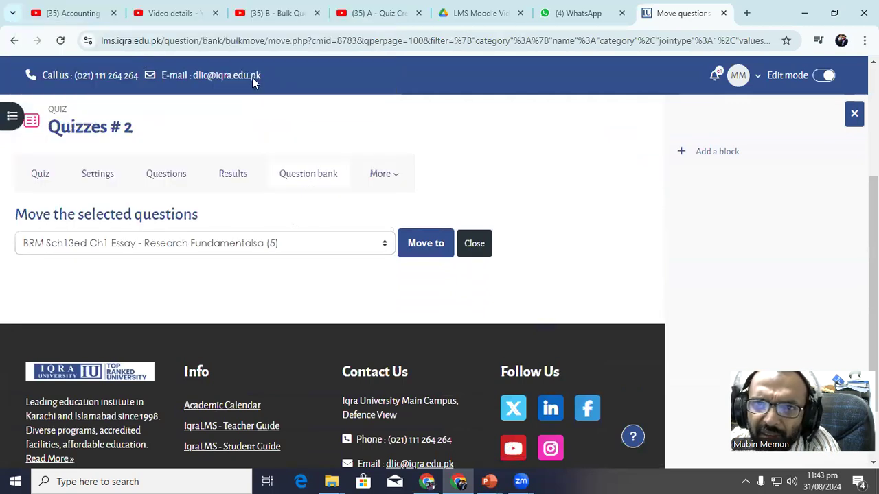
pyautogui.click(422, 243)
pyautogui.scroll(-10, 225, 220)
pyautogui.scroll(5, 219, 249)
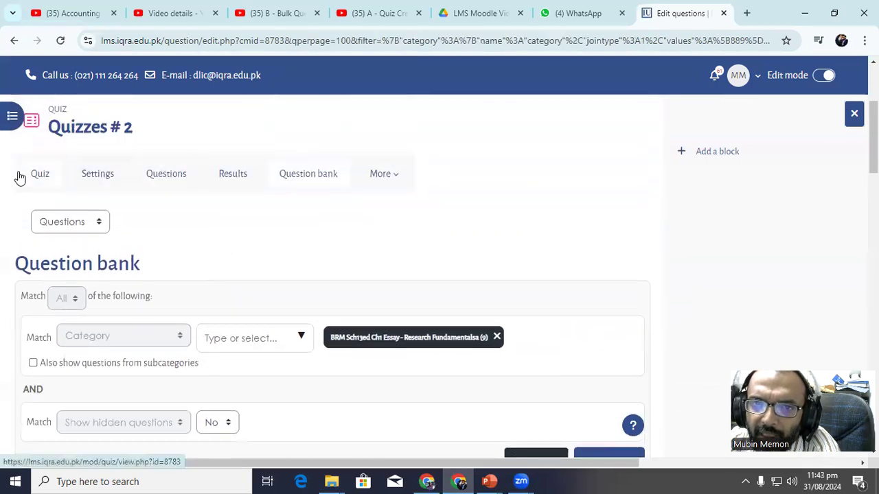
# Open the quiz's question list and remove the random question on page 17.
pyautogui.scroll(-5, 278, 276)
pyautogui.scroll(3, 282, 277)
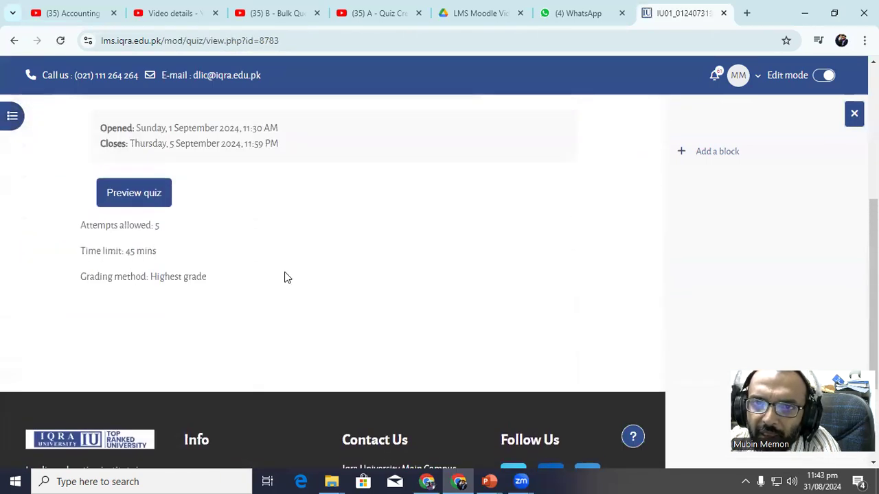
pyautogui.click(243, 241)
pyautogui.scroll(-7, 243, 248)
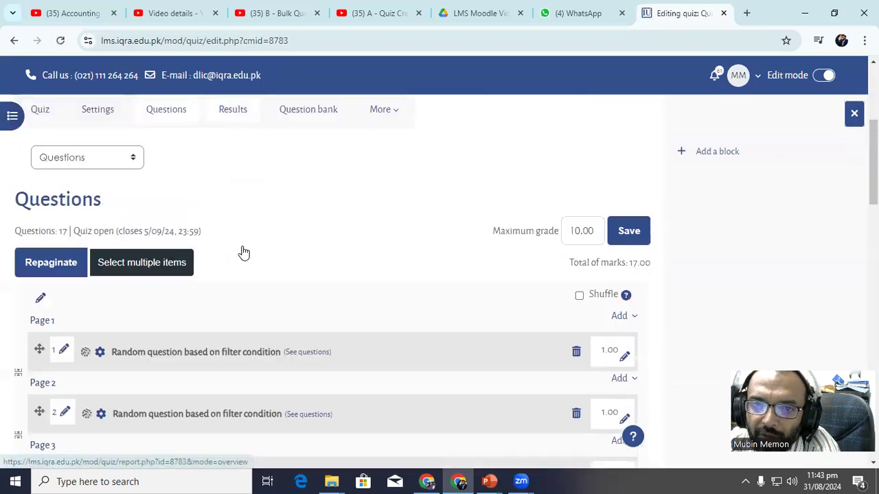
pyautogui.scroll(-12, 243, 253)
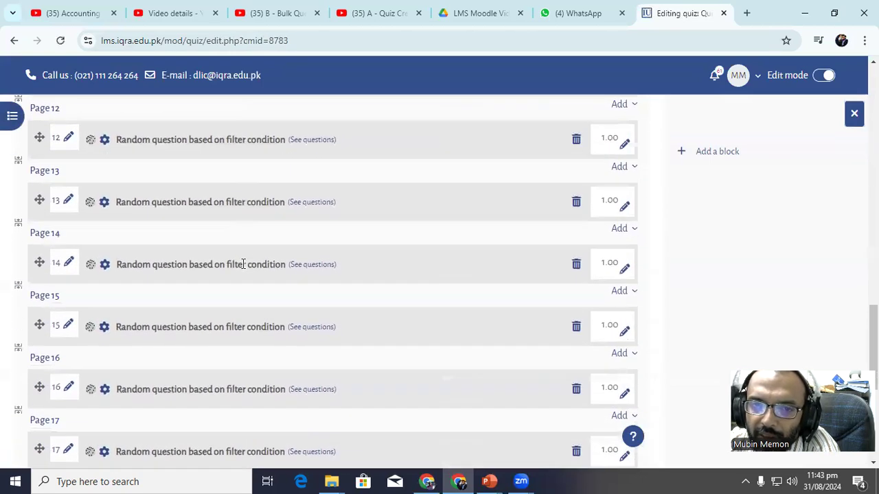
pyautogui.click(577, 321)
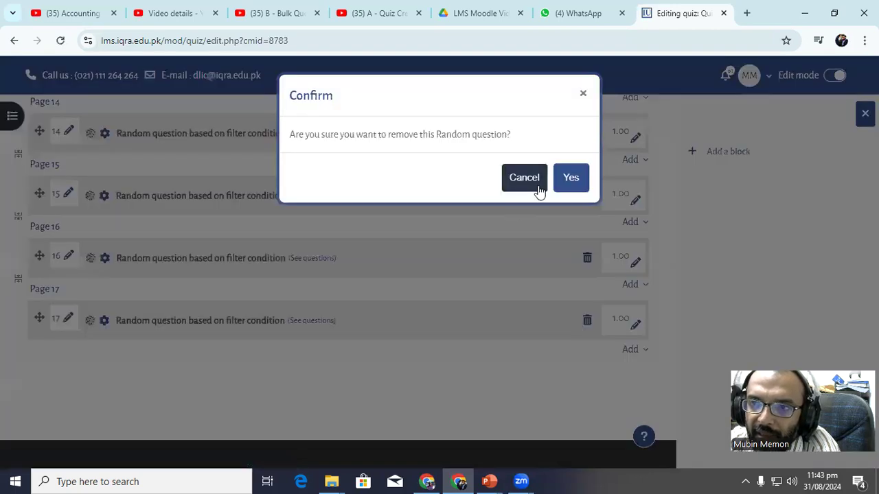
pyautogui.click(563, 178)
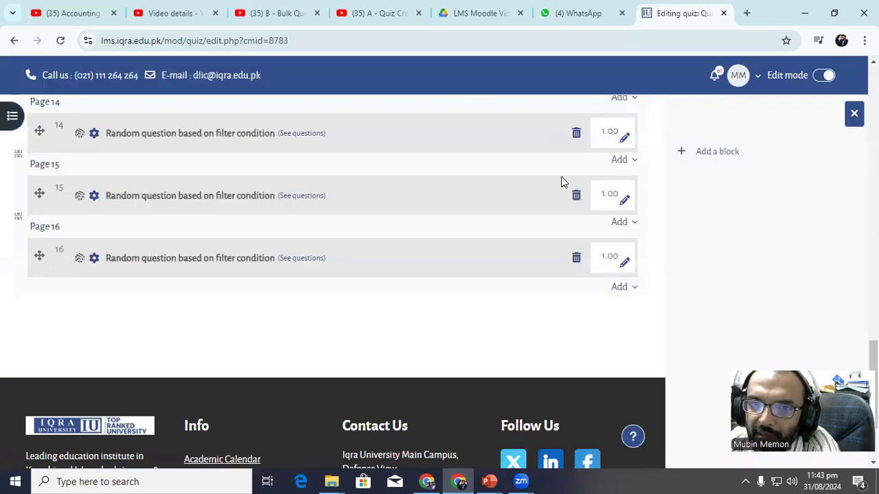
# Start adding a random question at the end of the quiz, filtered by the category BRM Sch13ed Ch15 MCQ - Measureof Associations.
pyautogui.click(623, 287)
pyautogui.click(584, 353)
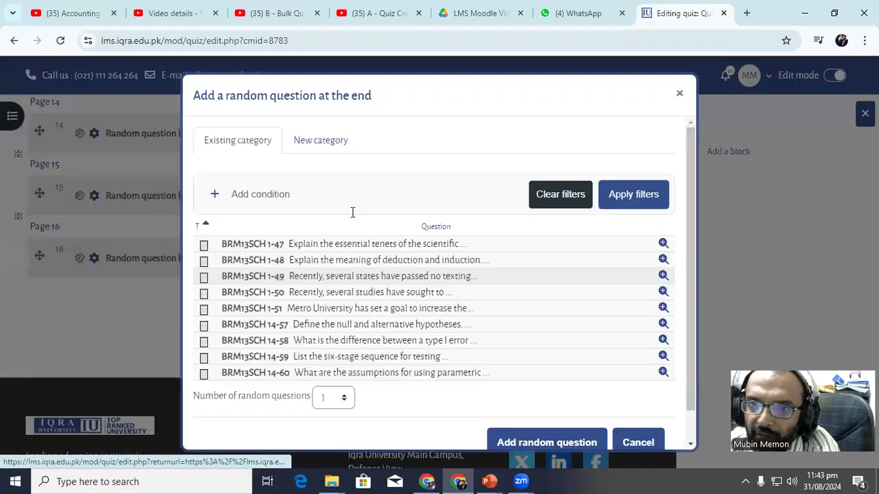
pyautogui.scroll(-2, 302, 220)
pyautogui.scroll(1, 412, 212)
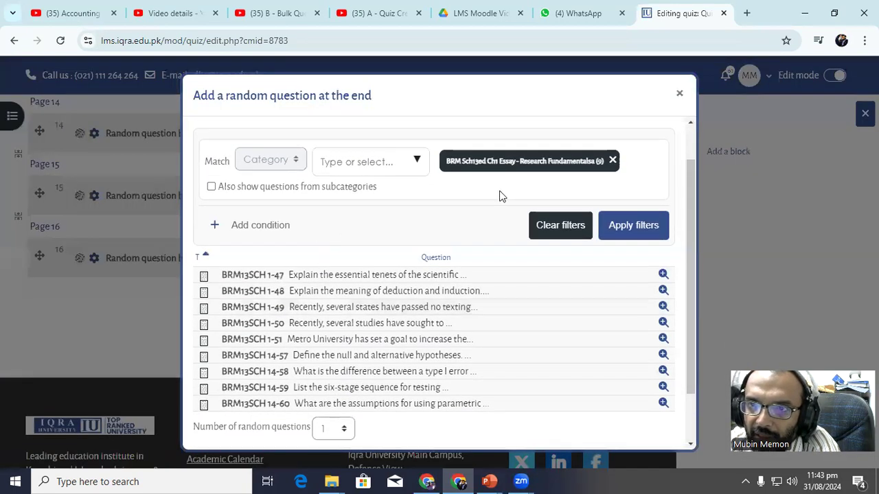
pyautogui.click(418, 160)
pyautogui.scroll(-4, 422, 247)
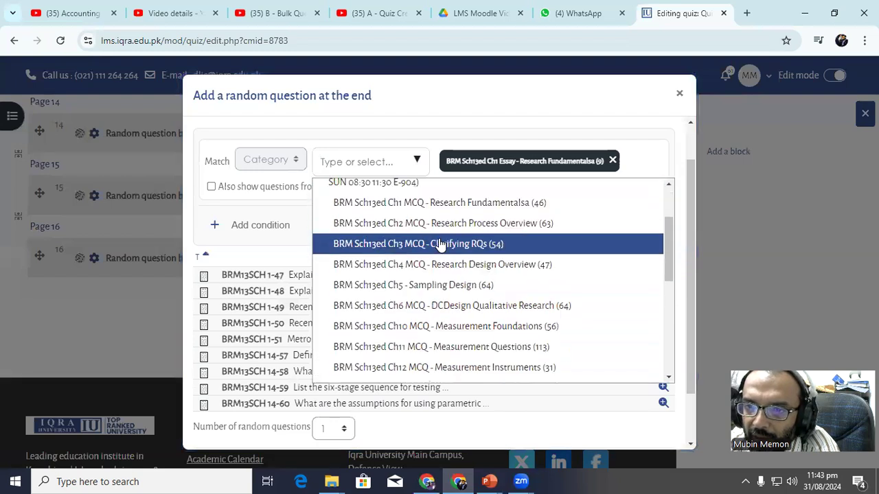
pyautogui.click(497, 327)
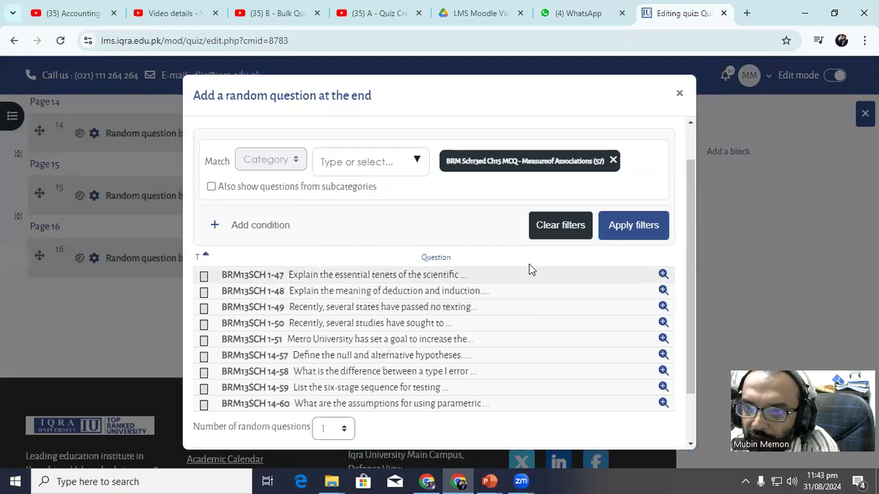
pyautogui.click(611, 225)
# Set the number of random questions to 4 and add them to the quiz from the filtered category.
pyautogui.scroll(-15, 206, 228)
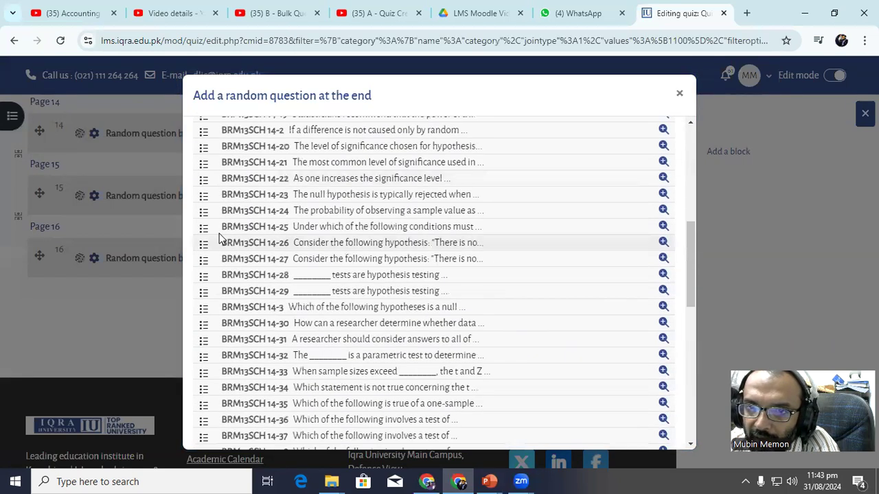
pyautogui.click(323, 371)
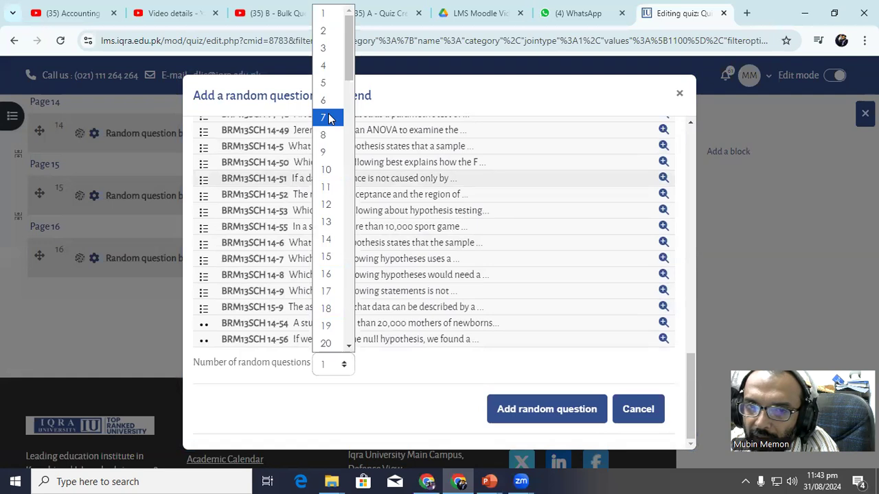
pyautogui.click(325, 65)
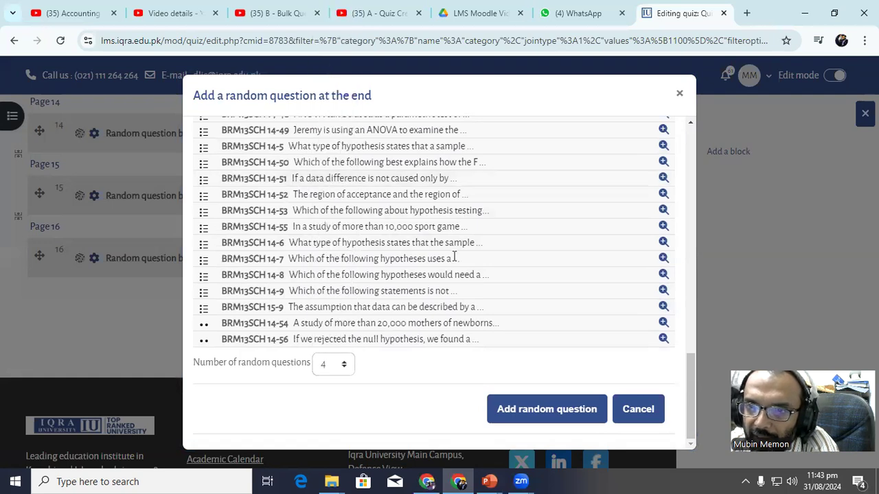
pyautogui.click(526, 409)
# Check the quiz's question list, set its maximum grade to 5 and save it.
pyautogui.scroll(-10, 452, 267)
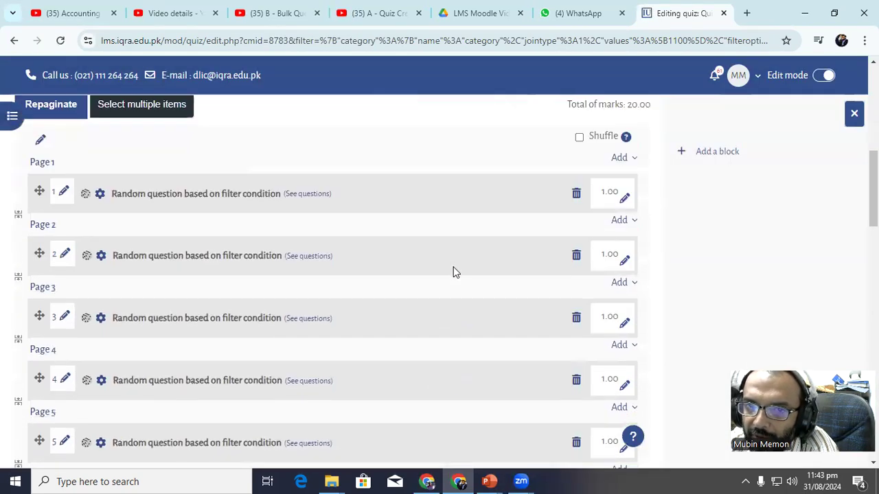
pyautogui.scroll(-15, 454, 272)
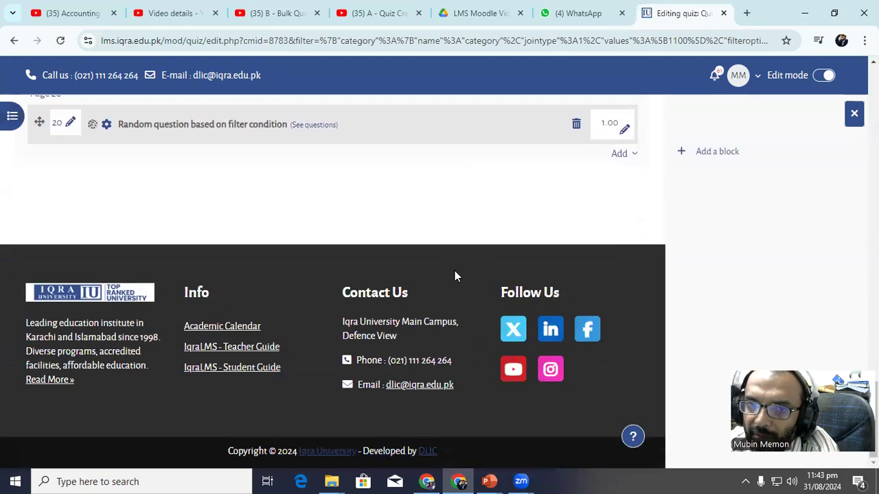
pyautogui.scroll(10, 624, 230)
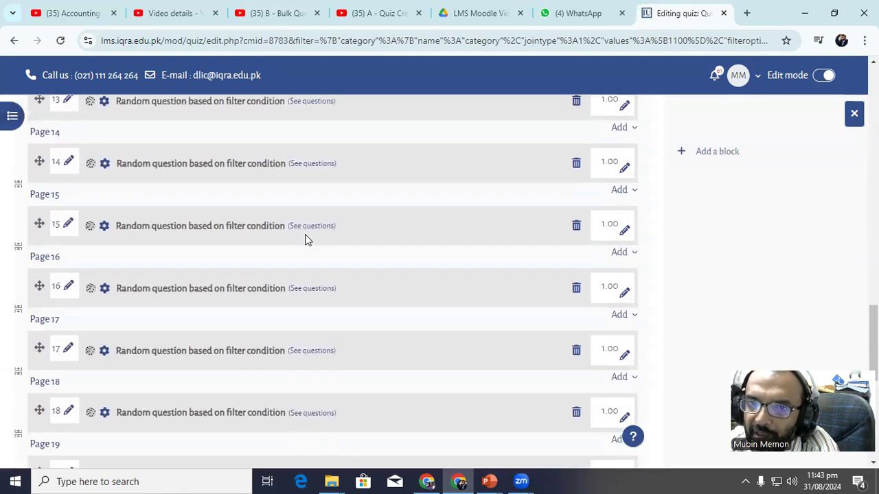
pyautogui.scroll(12, 324, 245)
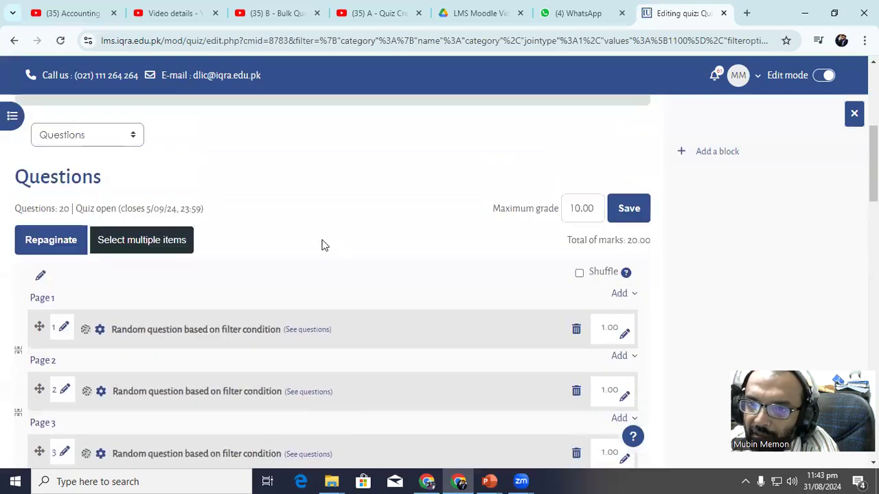
pyautogui.scroll(-4, 327, 256)
pyautogui.scroll(5, 327, 256)
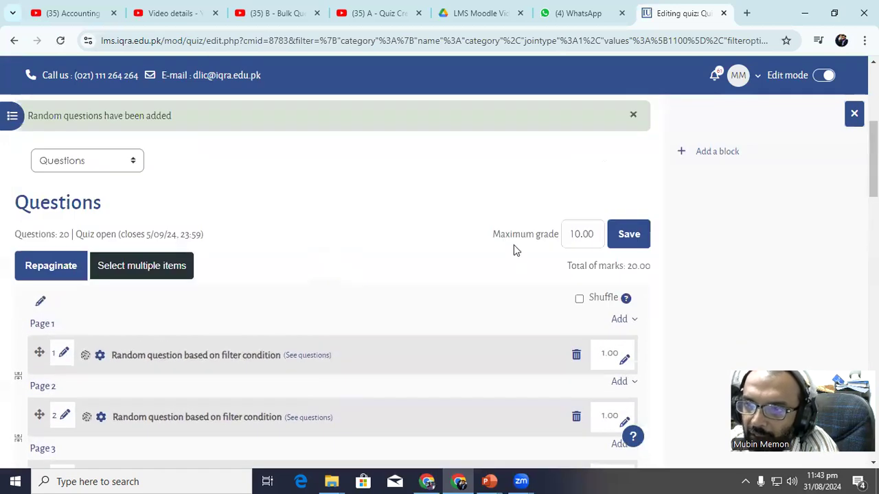
pyautogui.click(570, 235)
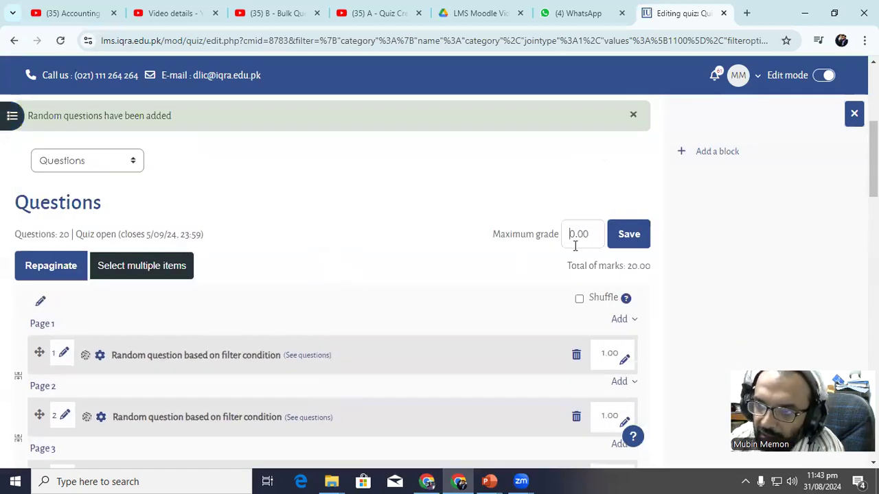
pyautogui.write('5')
pyautogui.click(627, 235)
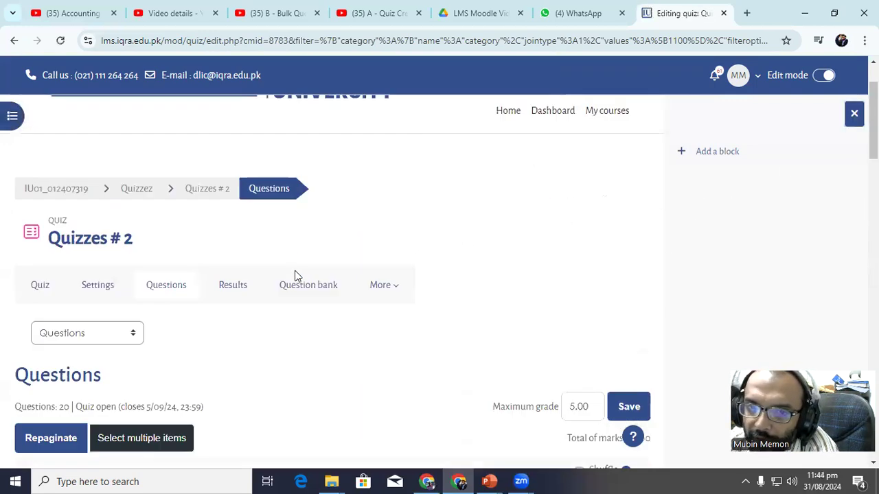
# Open the quiz's overview page and start a timed preview attempt.
pyautogui.scroll(-3, 295, 276)
pyautogui.click(38, 112)
pyautogui.scroll(-3, 209, 233)
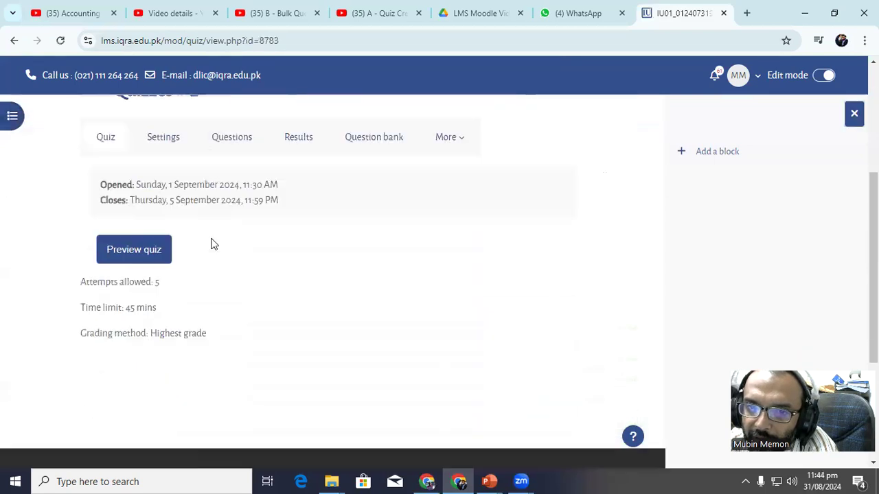
pyautogui.click(151, 228)
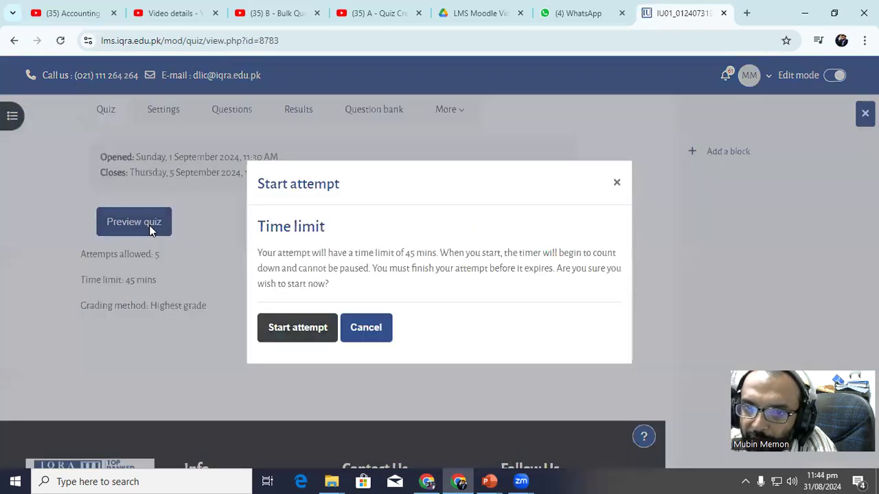
pyautogui.click(292, 330)
pyautogui.scroll(-3, 602, 275)
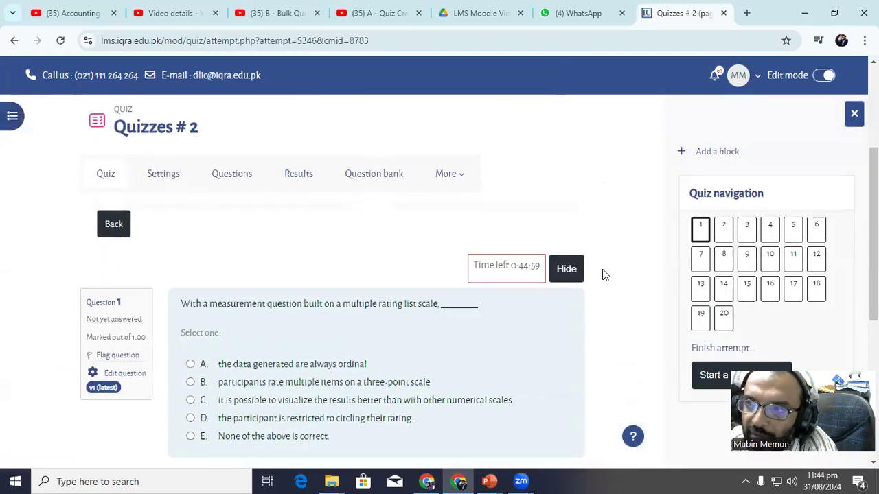
# Answer the first three questions of the attempt, choosing D for question 1 and C for question 2.
pyautogui.scroll(-3, 602, 274)
pyautogui.click(341, 225)
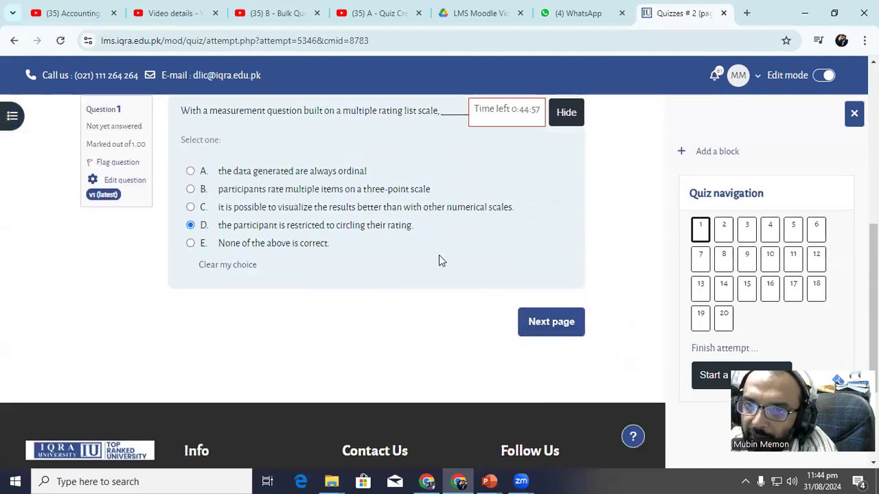
pyautogui.click(553, 321)
pyautogui.scroll(-3, 242, 350)
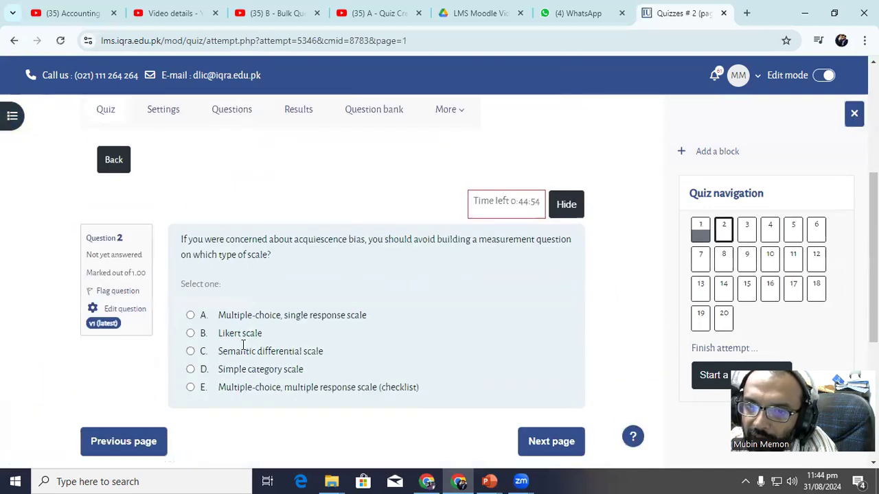
pyautogui.click(243, 347)
pyautogui.click(522, 459)
pyautogui.scroll(-3, 261, 340)
pyautogui.click(226, 333)
pyautogui.scroll(-4, 461, 384)
pyautogui.click(522, 271)
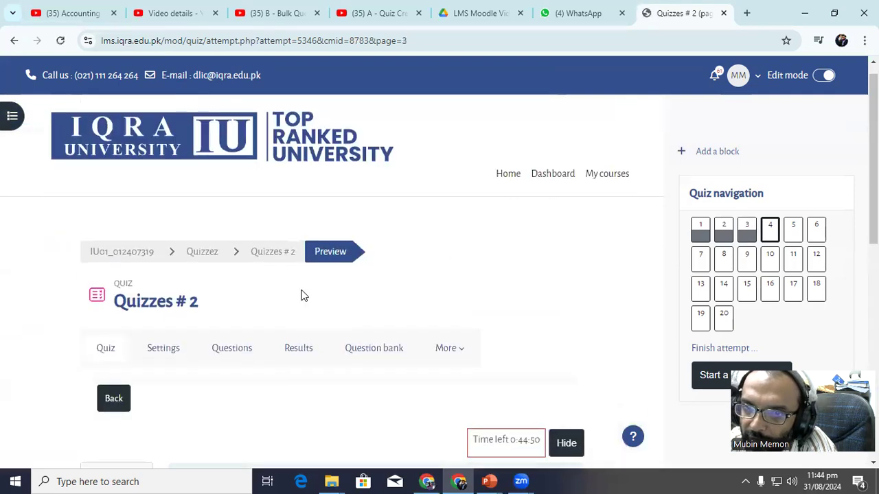
# Answer questions 4 and 5 of the attempt, choosing option B for question 5.
pyautogui.scroll(-3, 304, 296)
pyautogui.click(255, 317)
pyautogui.click(529, 463)
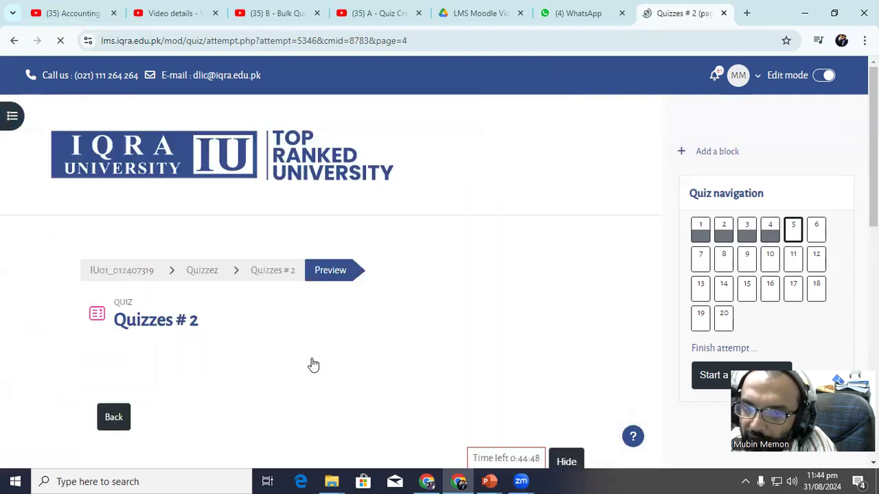
pyautogui.click(384, 338)
pyautogui.scroll(-3, 480, 405)
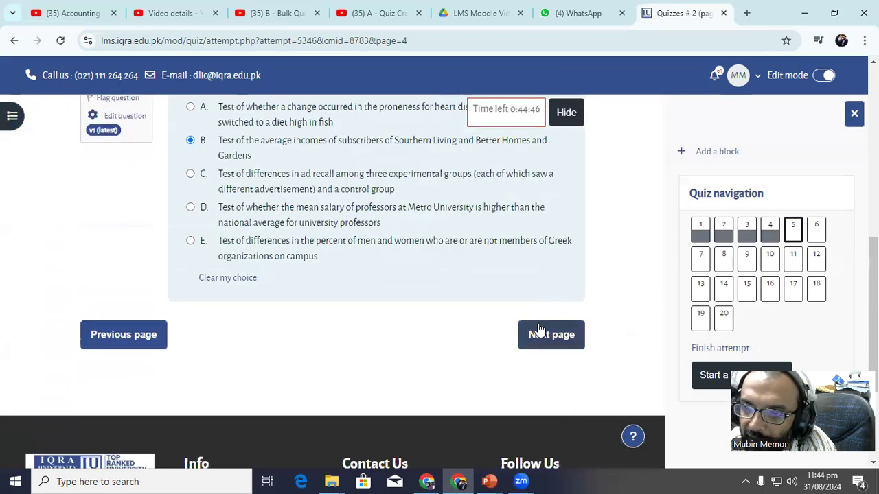
pyautogui.click(539, 332)
# Answer question 20, finish the attempt and submit all answers.
pyautogui.click(723, 318)
pyautogui.click(235, 353)
pyautogui.scroll(-3, 484, 402)
pyautogui.click(546, 274)
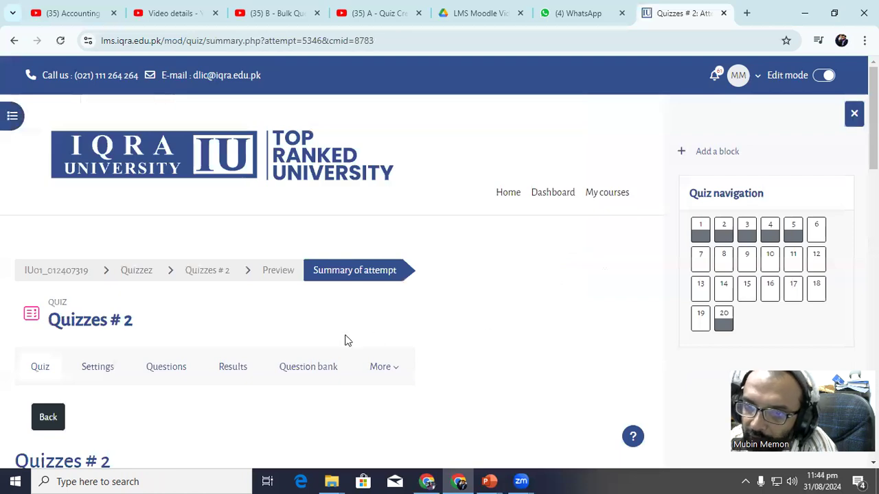
pyautogui.scroll(-13, 345, 340)
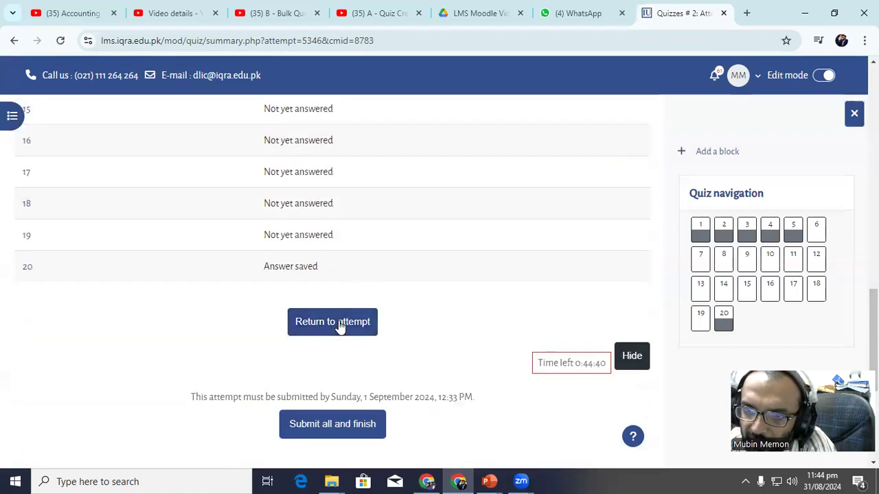
pyautogui.click(327, 422)
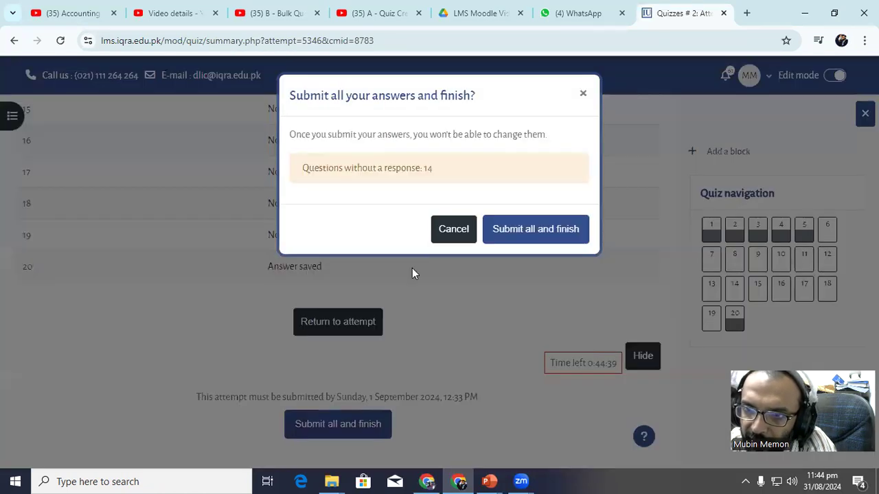
pyautogui.click(499, 228)
# Examine the submitted attempt's marks, grade and responses, and finish the review.
pyautogui.scroll(-3, 206, 319)
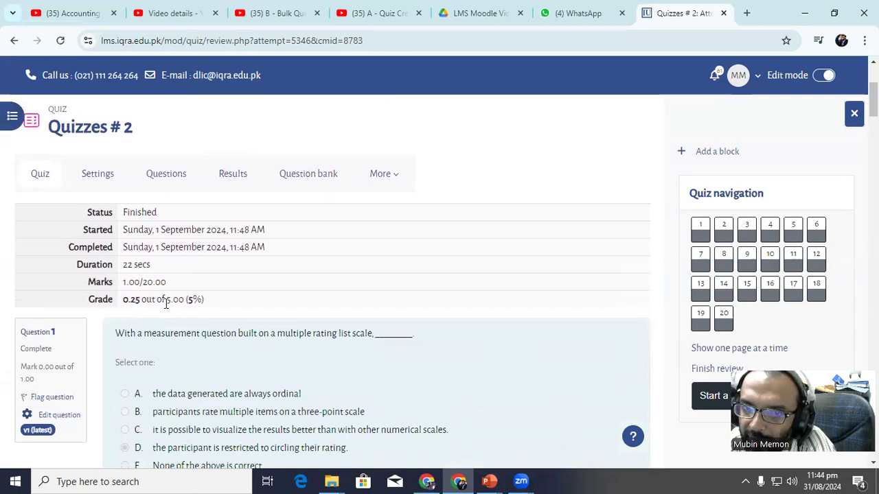
pyautogui.scroll(-3, 396, 357)
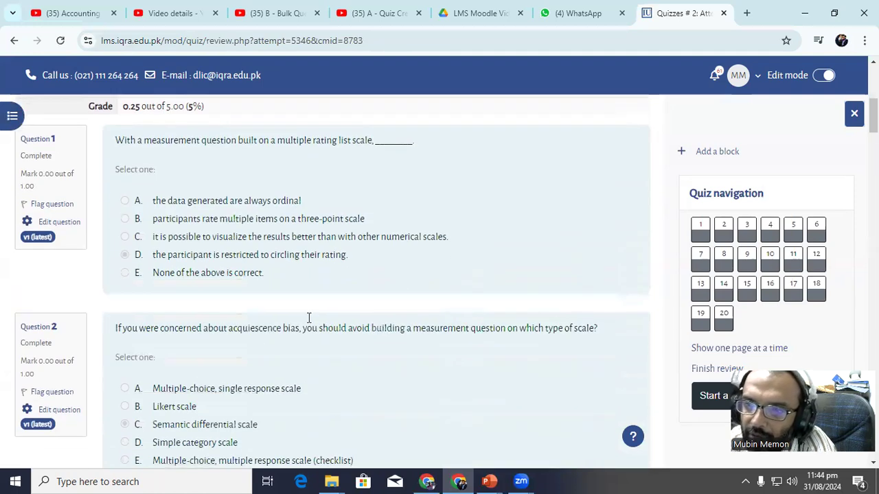
pyautogui.click(717, 368)
# Return from the quiz to the Research Methods and Skills course page.
pyautogui.scroll(-3, 202, 359)
pyautogui.scroll(3, 172, 322)
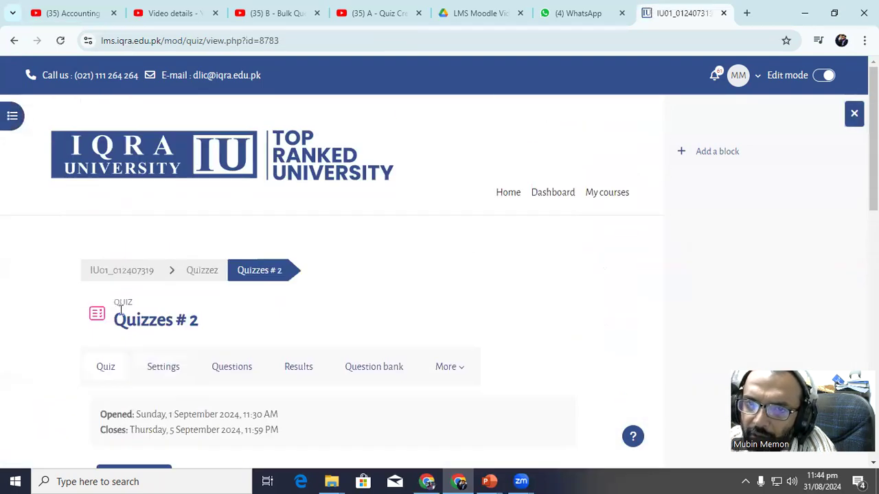
pyautogui.click(123, 272)
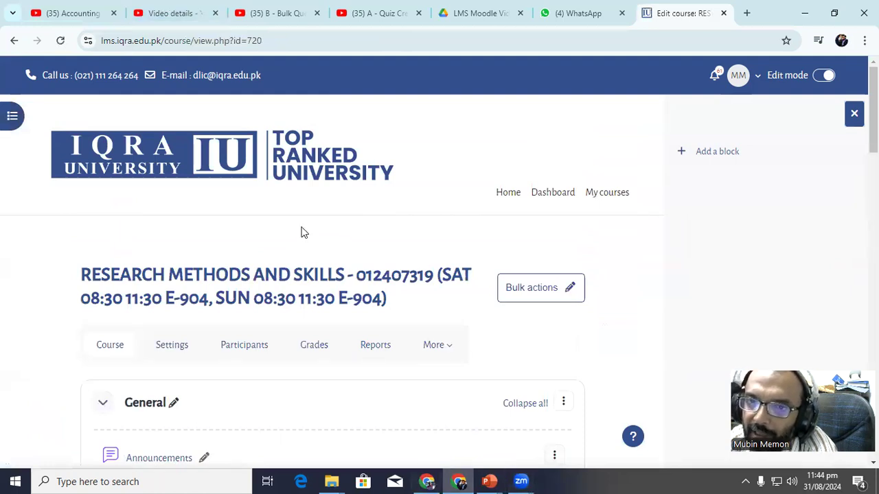
pyautogui.scroll(-2, 304, 232)
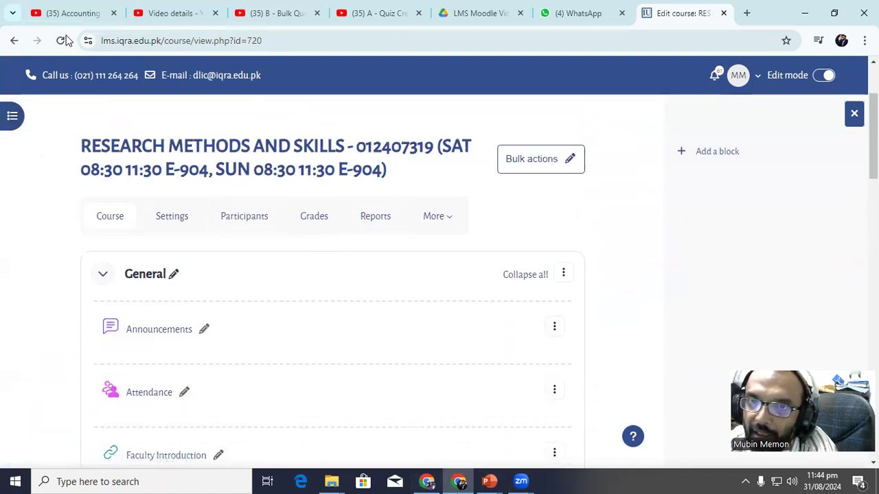
# Switch to the YouTube page of the video "A - Quiz Creation from BB to LMS Moodle - IU Summer 2024" and examine its title.
pyautogui.click(157, 14)
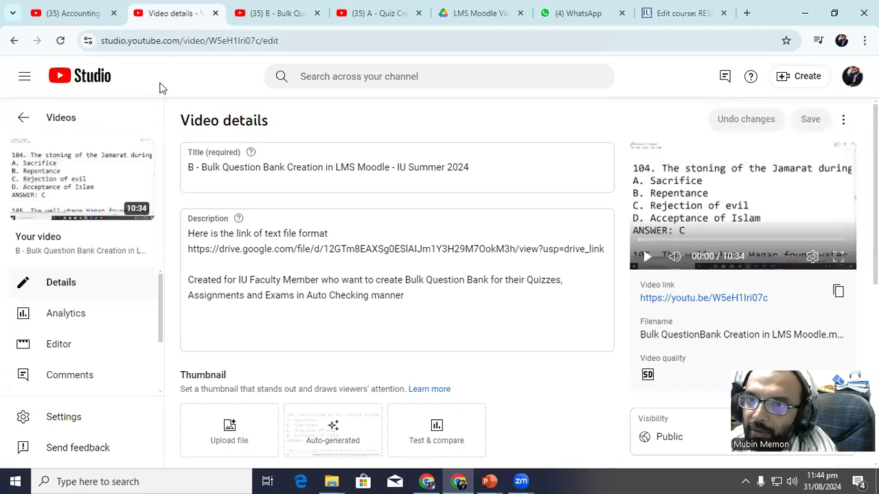
pyautogui.click(273, 13)
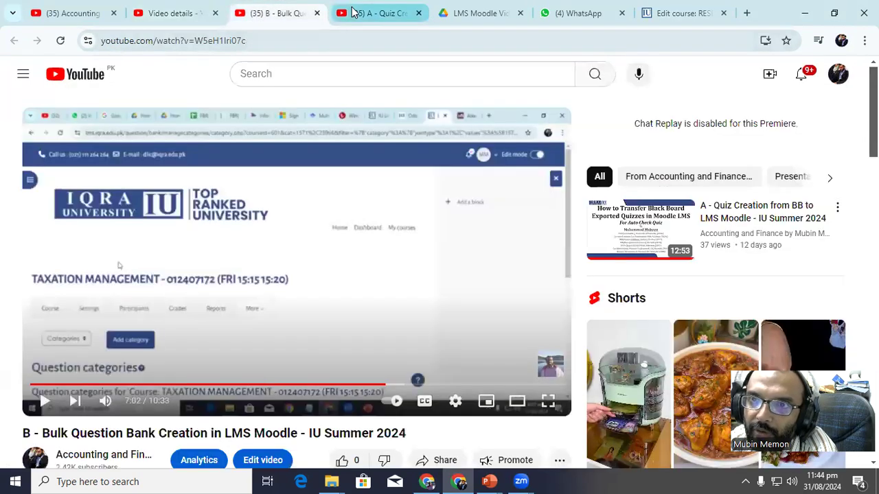
pyautogui.click(352, 12)
pyautogui.scroll(-1, 353, 194)
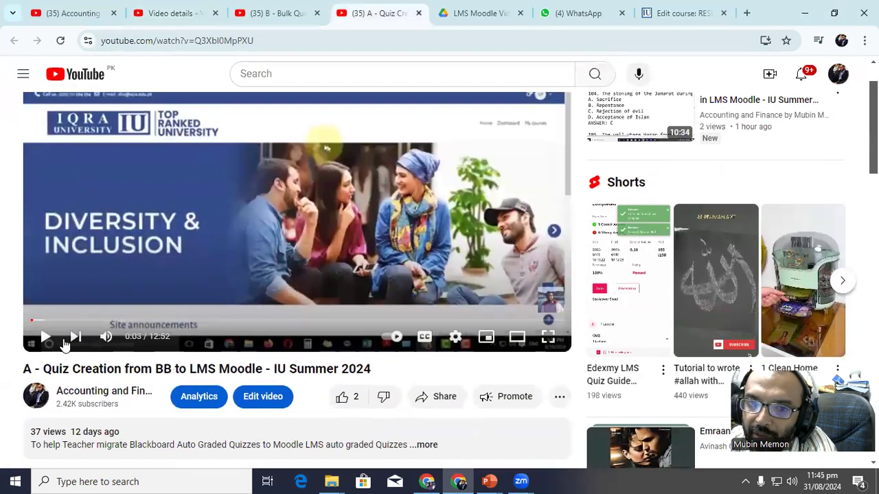
pyautogui.moveTo(46, 368); pyautogui.dragTo(376, 369)
pyautogui.click(373, 365)
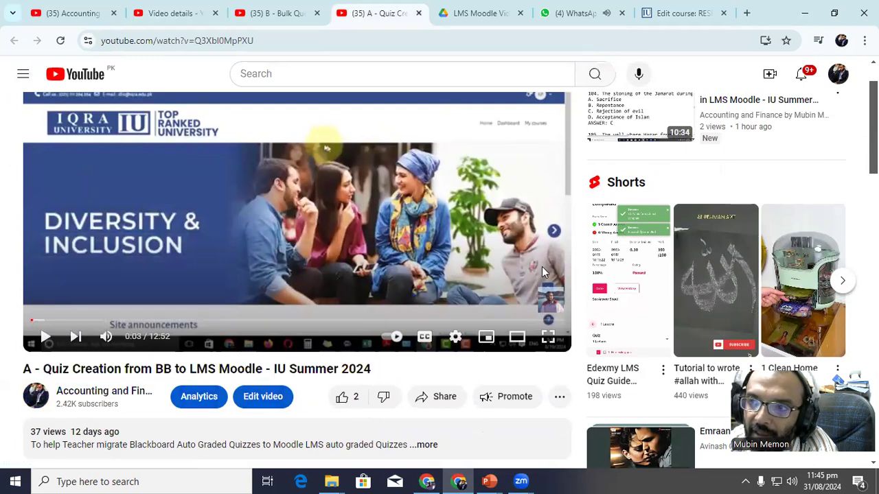
# Switch to the "B - Bulk Question Bank Creation in LMS Moodle" video page and expand its description to examine the text file format link.
pyautogui.click(278, 13)
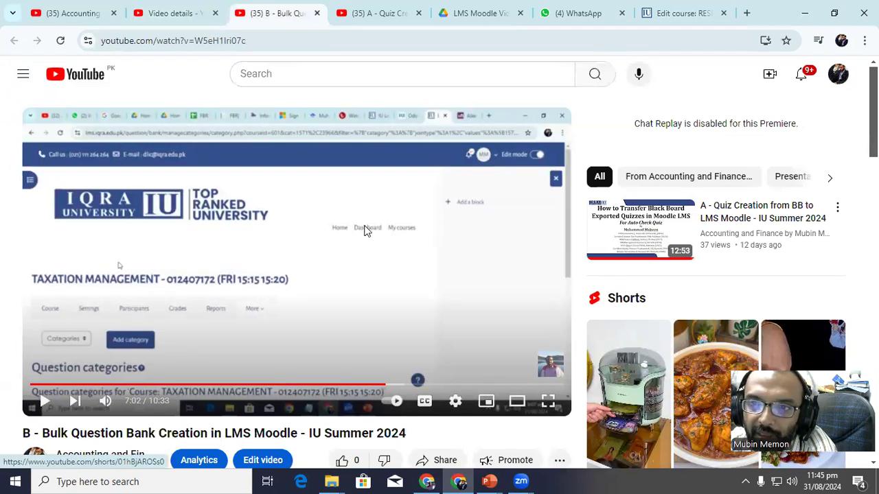
pyautogui.scroll(-3, 365, 230)
pyautogui.scroll(-1, 103, 302)
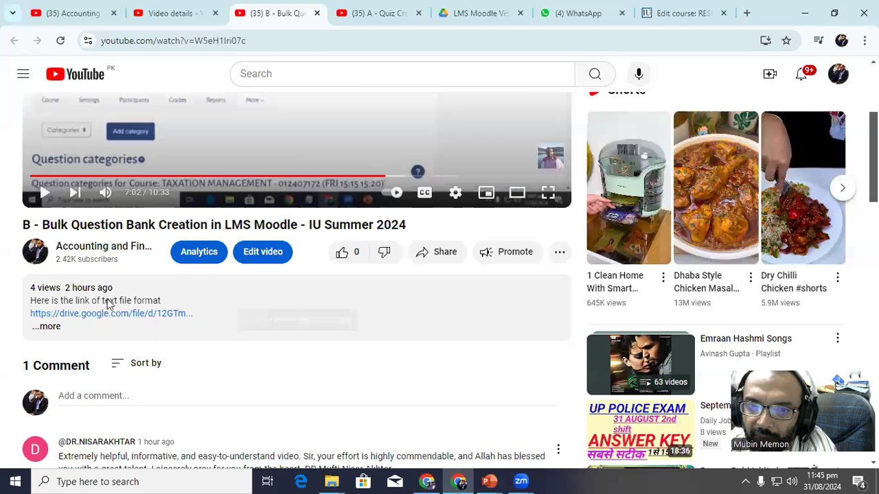
pyautogui.scroll(-2, 107, 304)
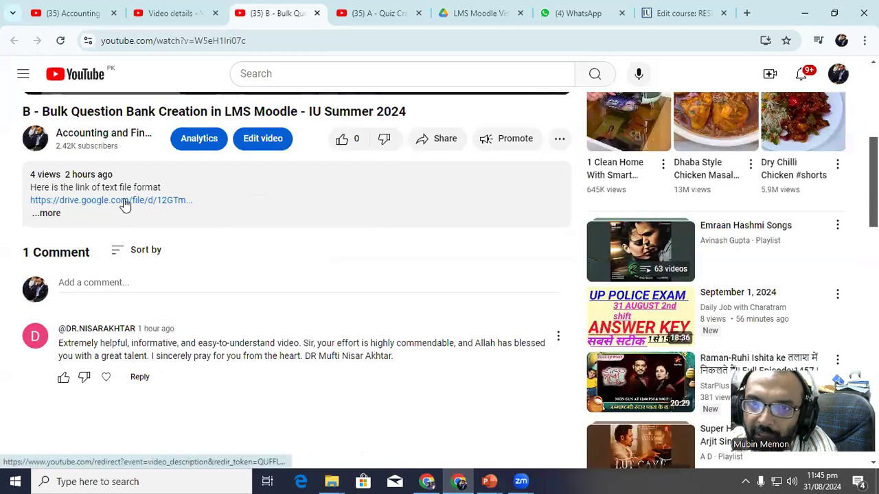
pyautogui.click(62, 215)
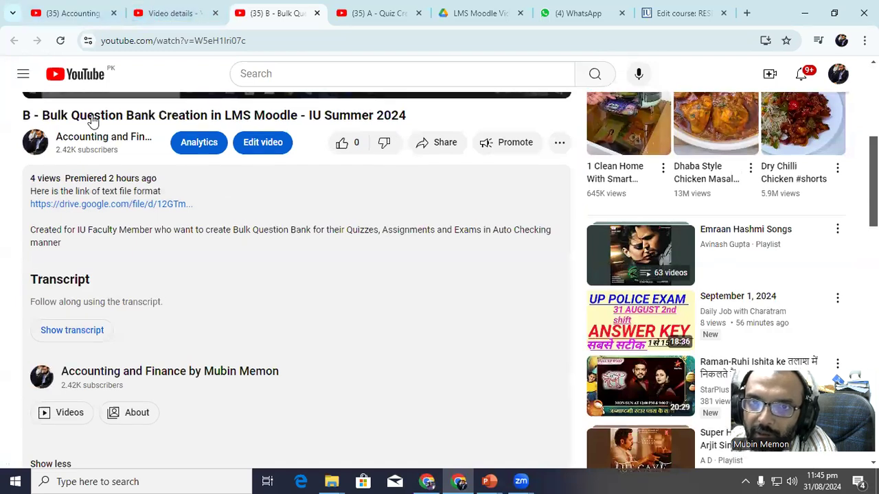
pyautogui.scroll(2, 92, 117)
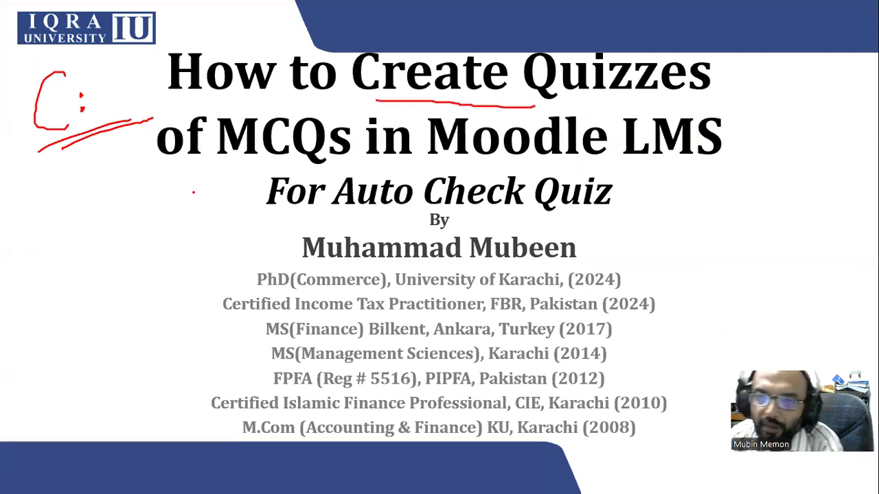
pyautogui.hotkey('alt', 'Tab')
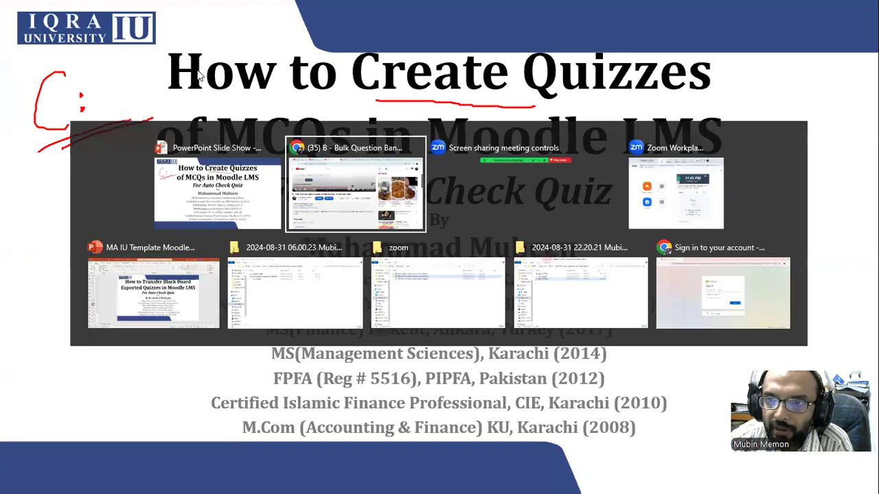
pyautogui.press('Escape')
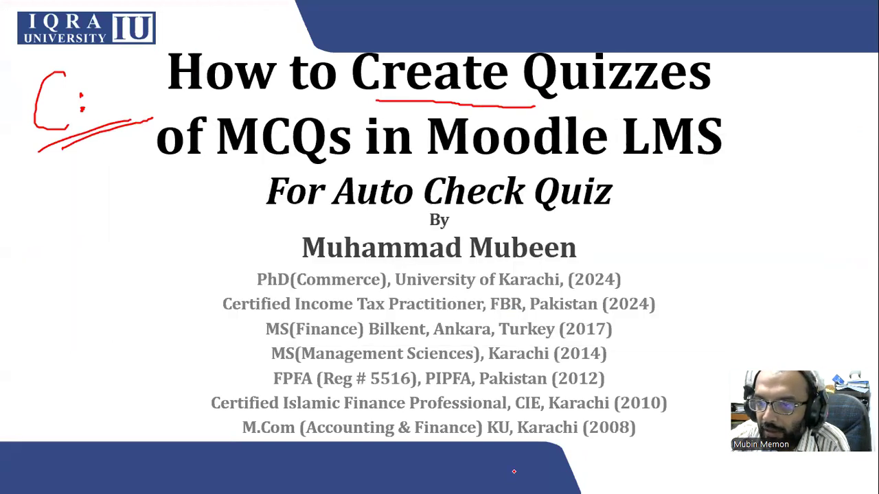